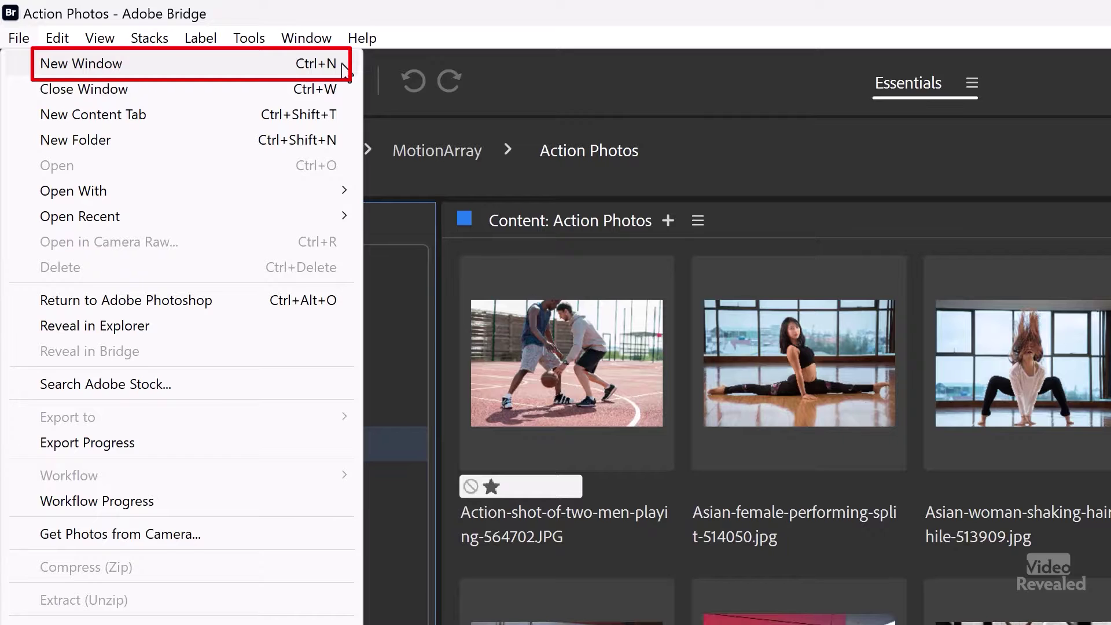
Open a secondary window and accept its notice with the option not to show it again.
{"action": "left_click", "coordinate": [302, 63]}
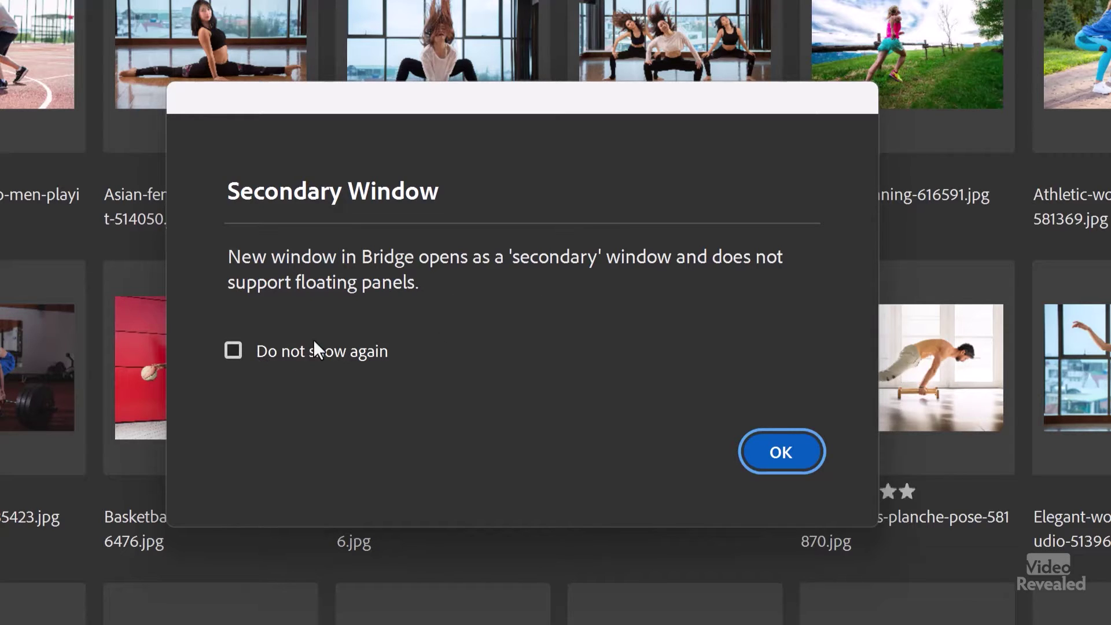
{"action": "left_click", "coordinate": [292, 348]}
{"action": "left_click", "coordinate": [761, 449]}
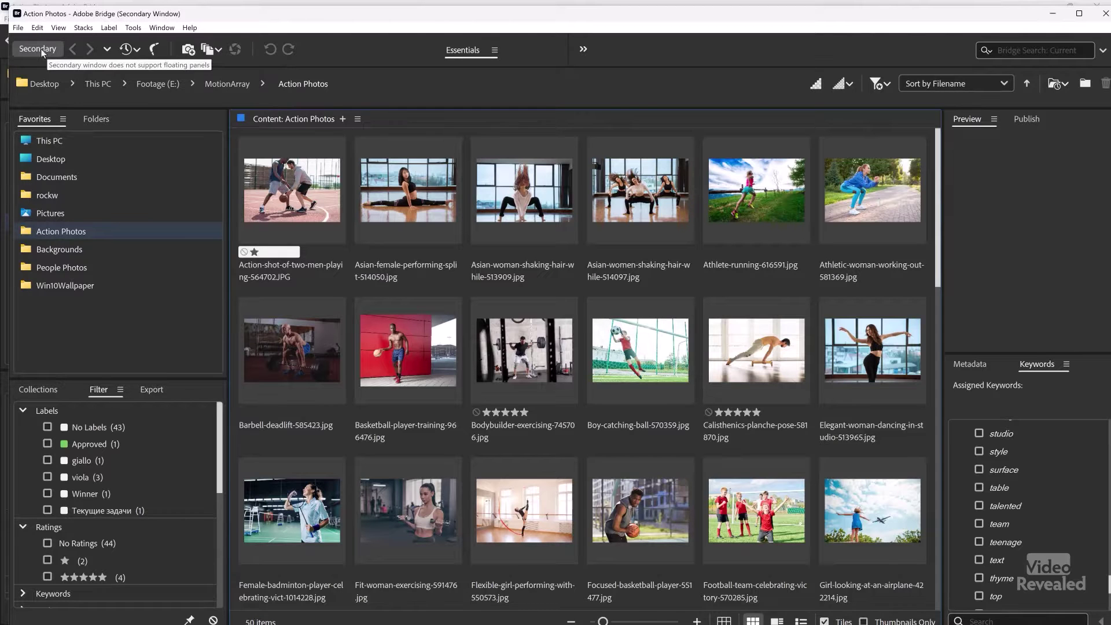
Move the secondary window slightly aside and show the People Photos folder in it.
{"action": "left_click", "coordinate": [18, 27]}
{"action": "left_click", "coordinate": [27, 39]}
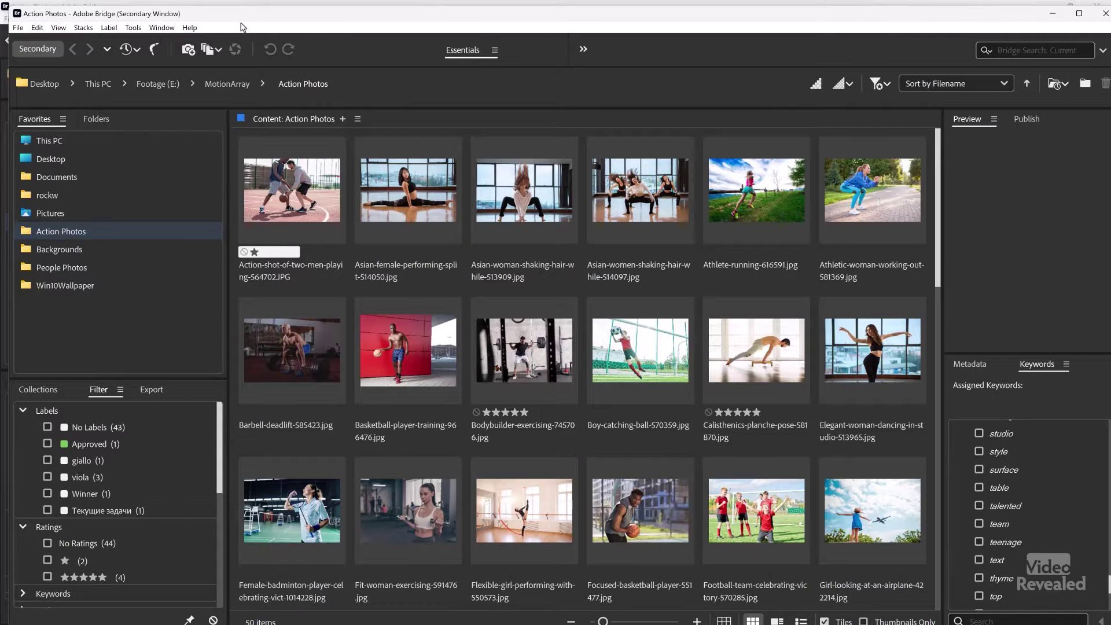
{"action": "left_click_drag", "start_coordinate": [242, 18], "coordinate": [275, 18]}
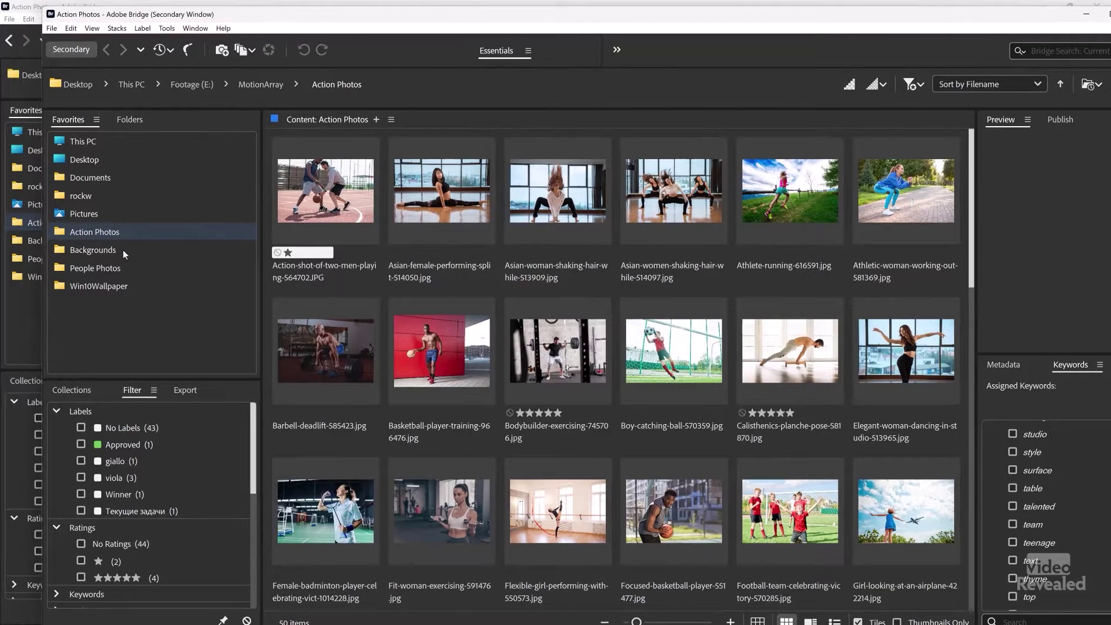
{"action": "left_click", "coordinate": [108, 268]}
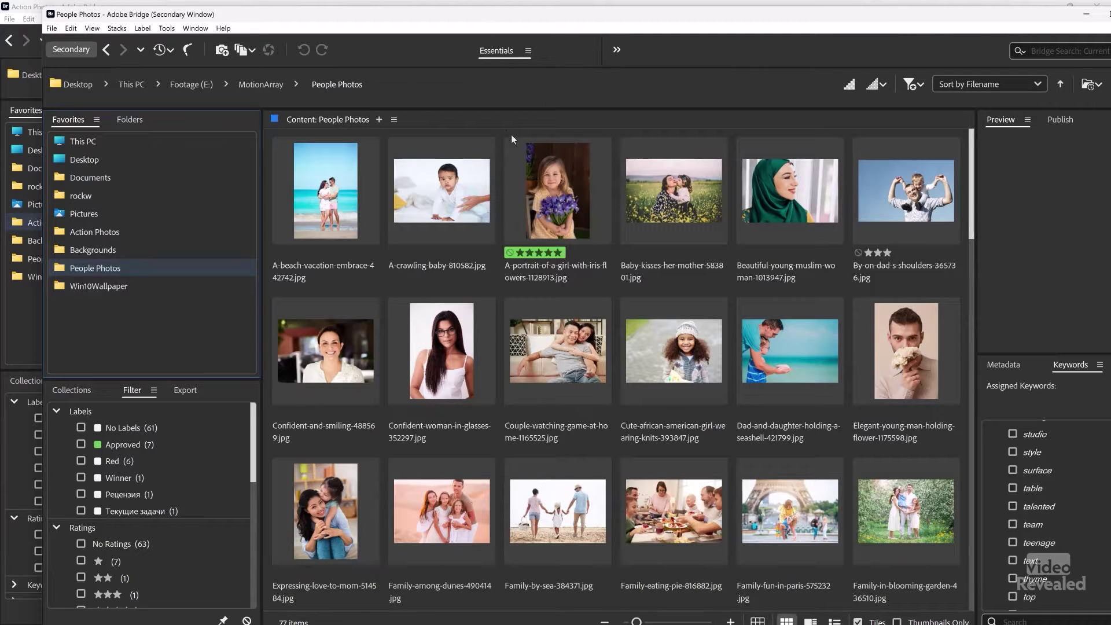
Bring the main Action Photos window to the front and switch back to the People Photos window.
{"action": "left_click", "coordinate": [11, 307]}
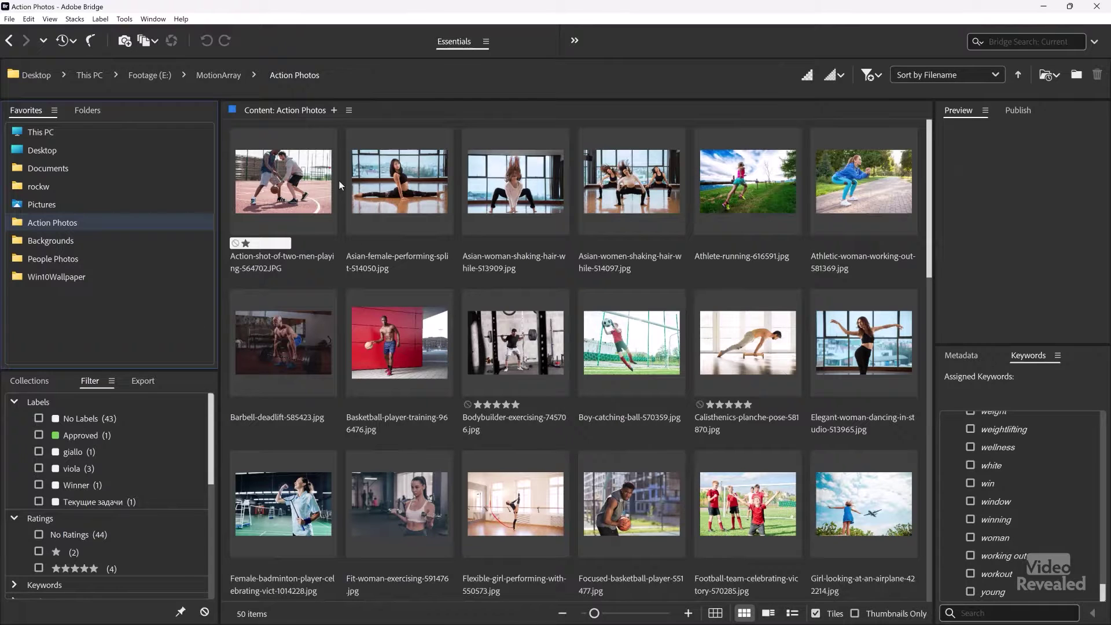
{"action": "left_click", "coordinate": [154, 19]}
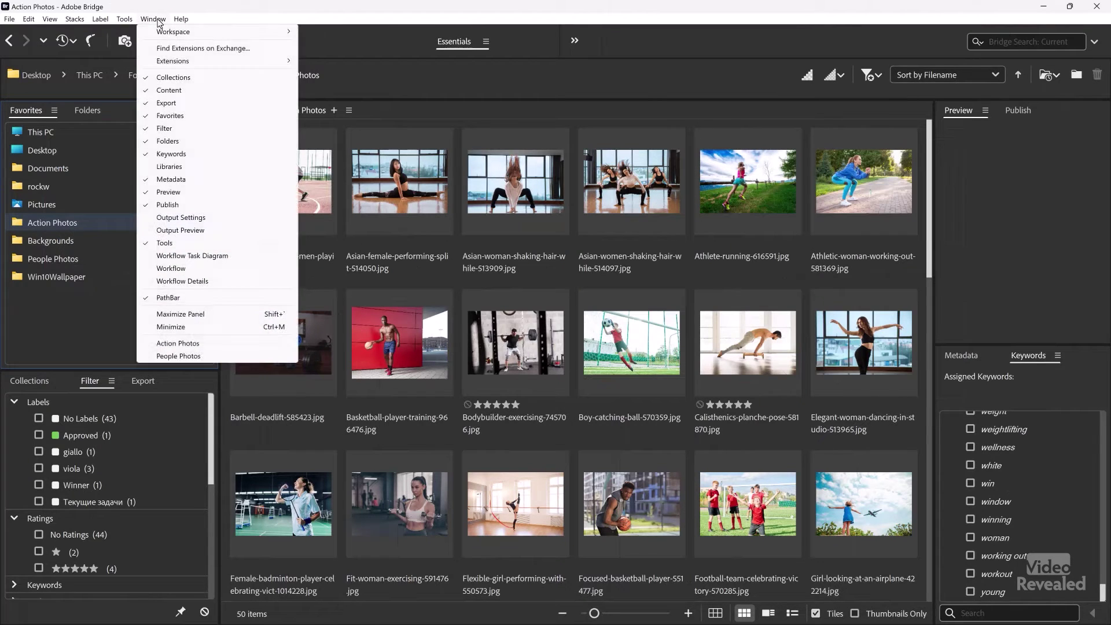
{"action": "left_click", "coordinate": [205, 356]}
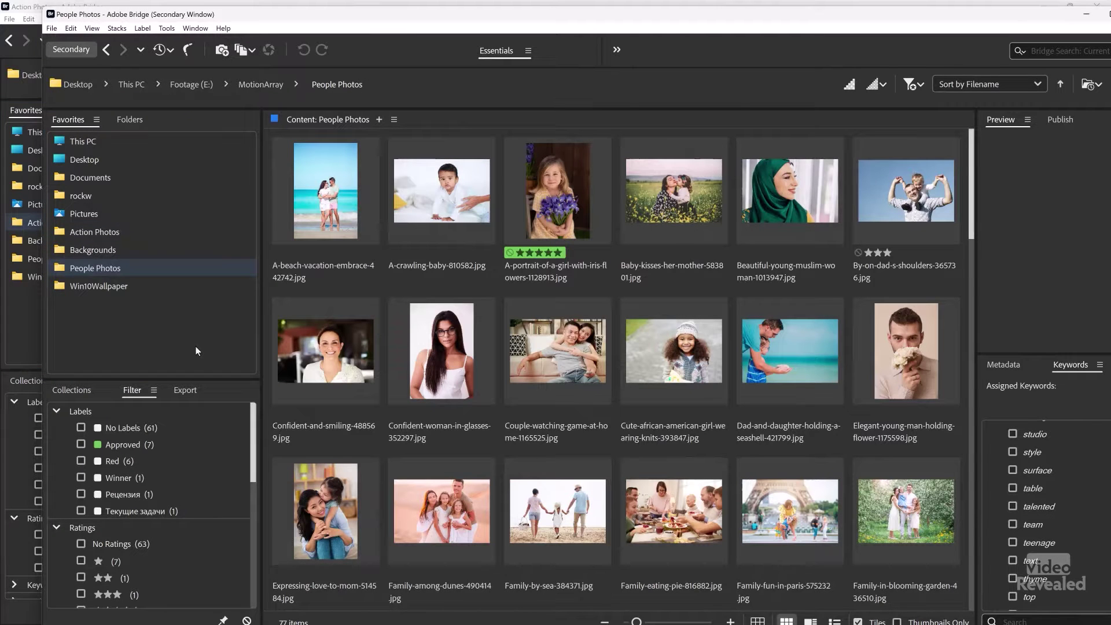
Reposition the secondary People Photos window over the main window and make it narrower and taller.
{"action": "left_click_drag", "start_coordinate": [739, 17], "coordinate": [720, 28]}
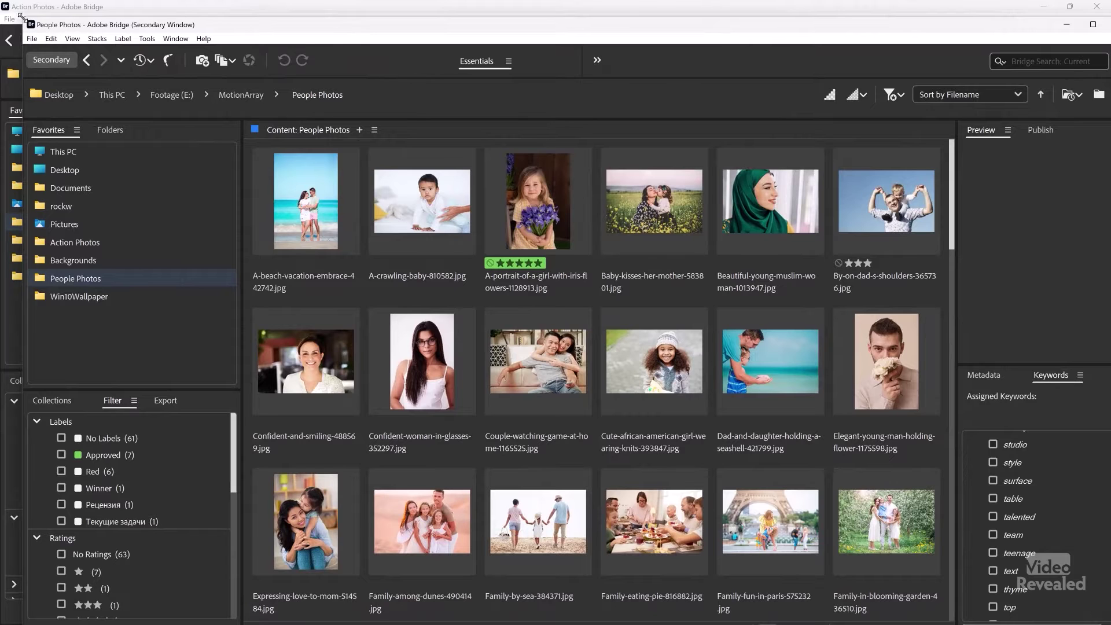
{"action": "left_click_drag", "start_coordinate": [330, 29], "coordinate": [443, 97]}
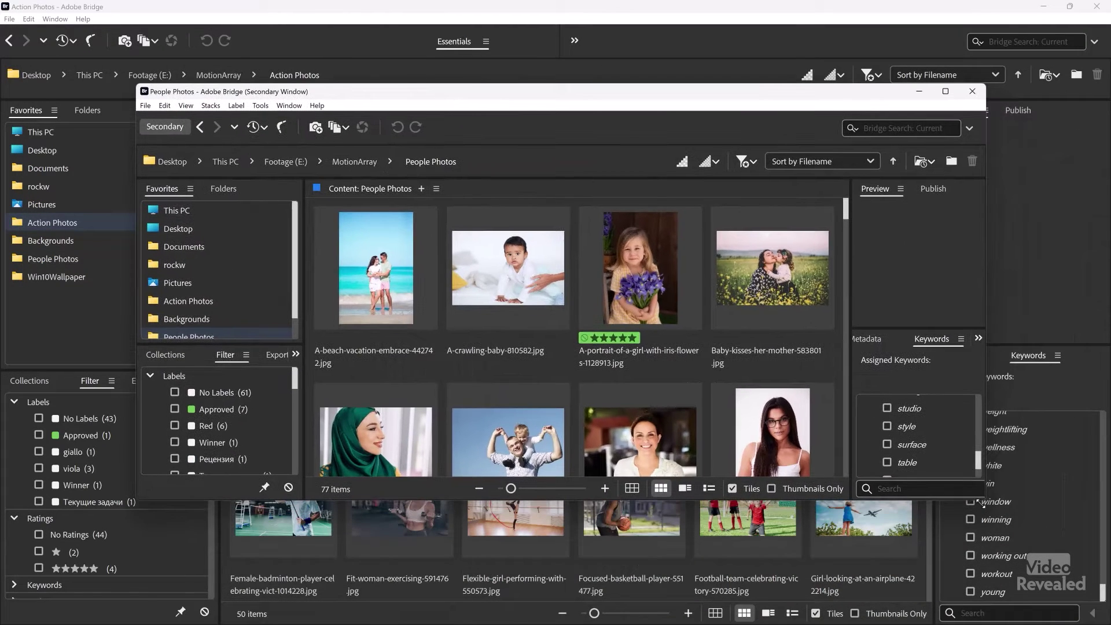
{"action": "left_click_drag", "start_coordinate": [983, 502], "coordinate": [794, 587]}
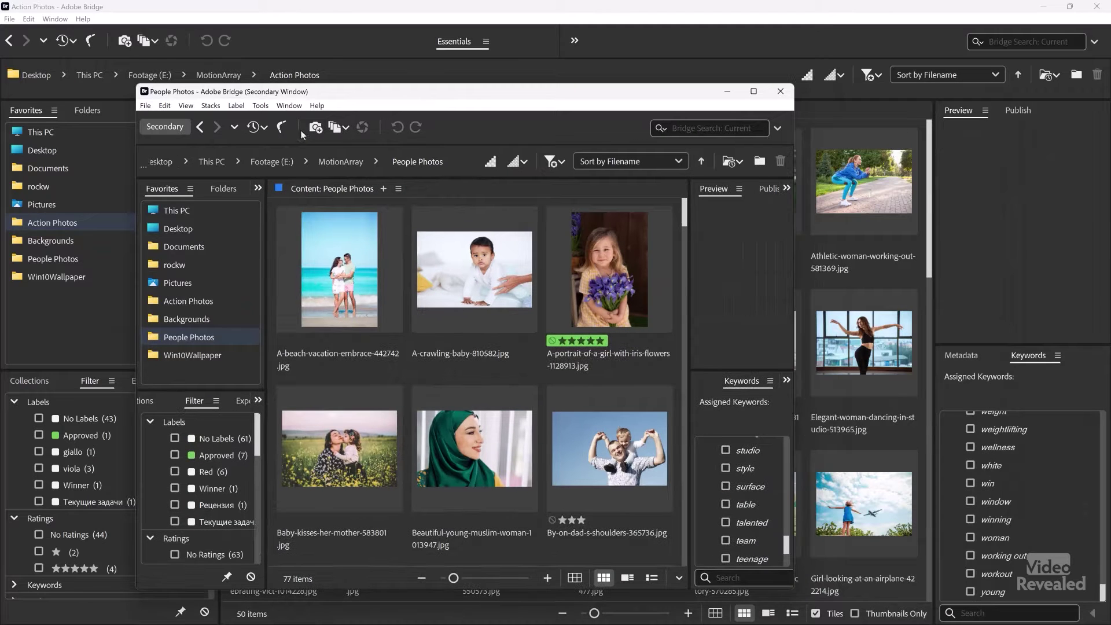
Switch the secondary window's content through details view to list view and move the window aside.
{"action": "left_click", "coordinate": [575, 578]}
{"action": "left_click", "coordinate": [627, 577]}
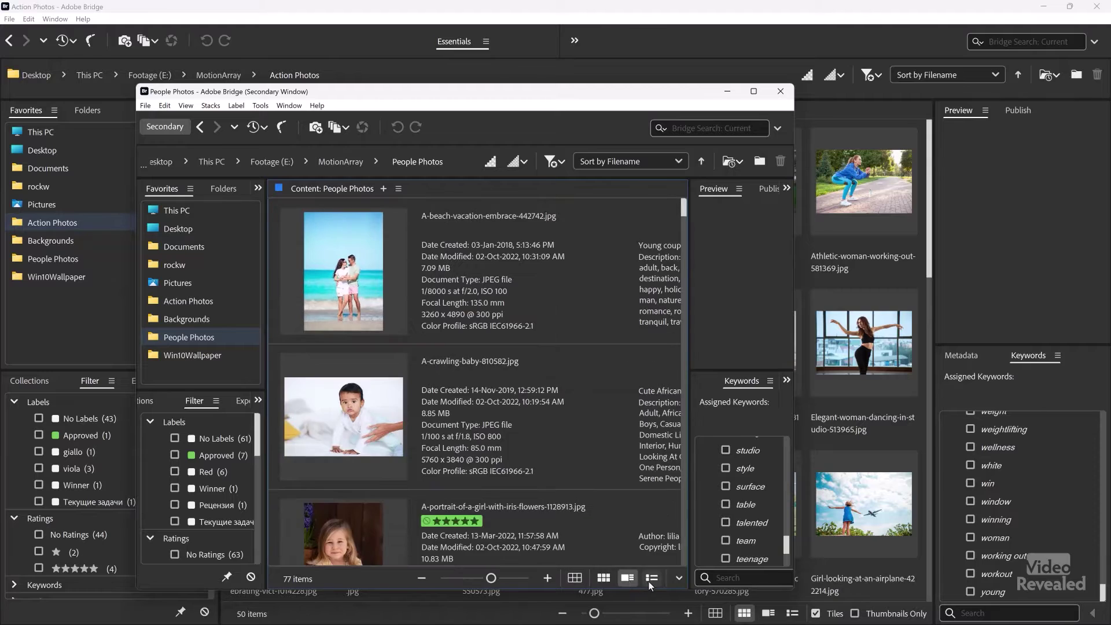
{"action": "left_click", "coordinate": [650, 579]}
{"action": "left_click_drag", "start_coordinate": [503, 101], "coordinate": [769, 92]}
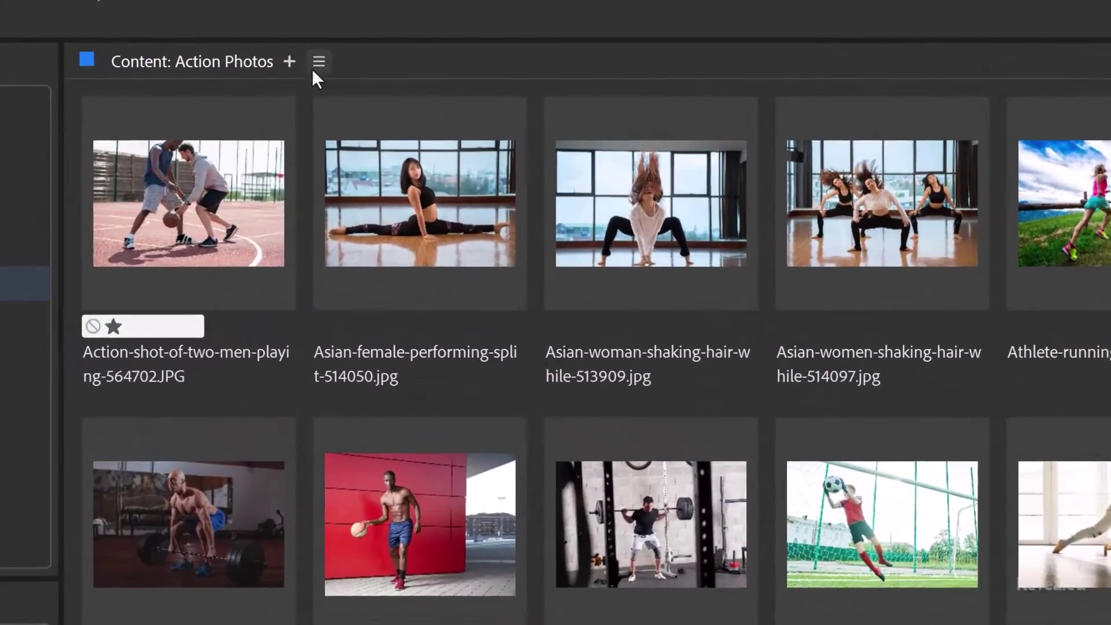
Add a second content tab showing the People Photos folder and switch between it and the Action Photos tab.
{"action": "left_click", "coordinate": [288, 61]}
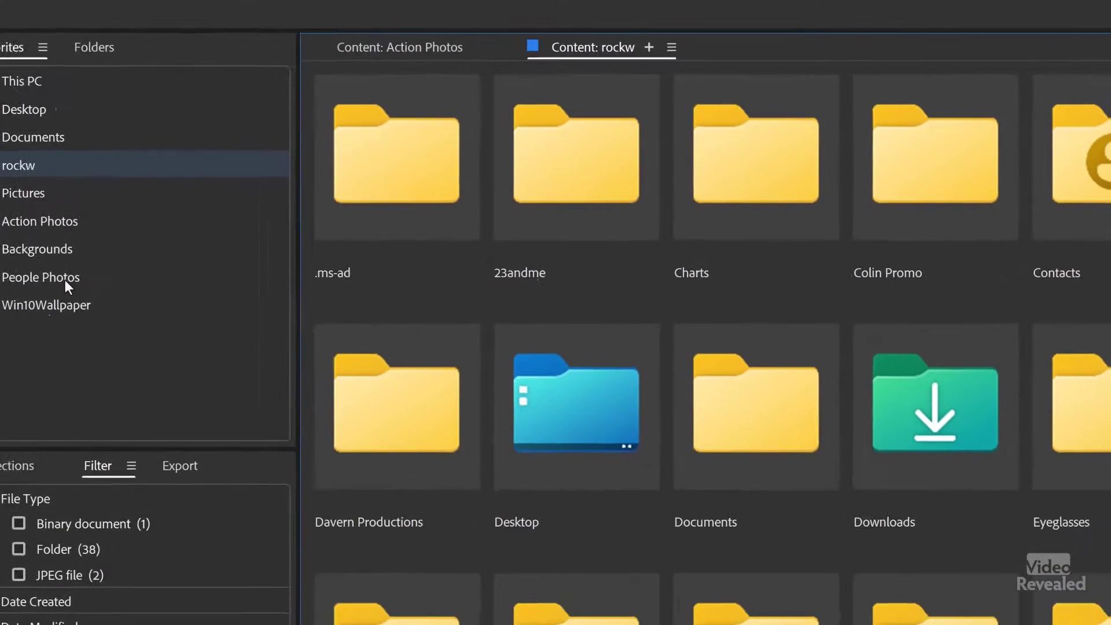
{"action": "left_click", "coordinate": [67, 279]}
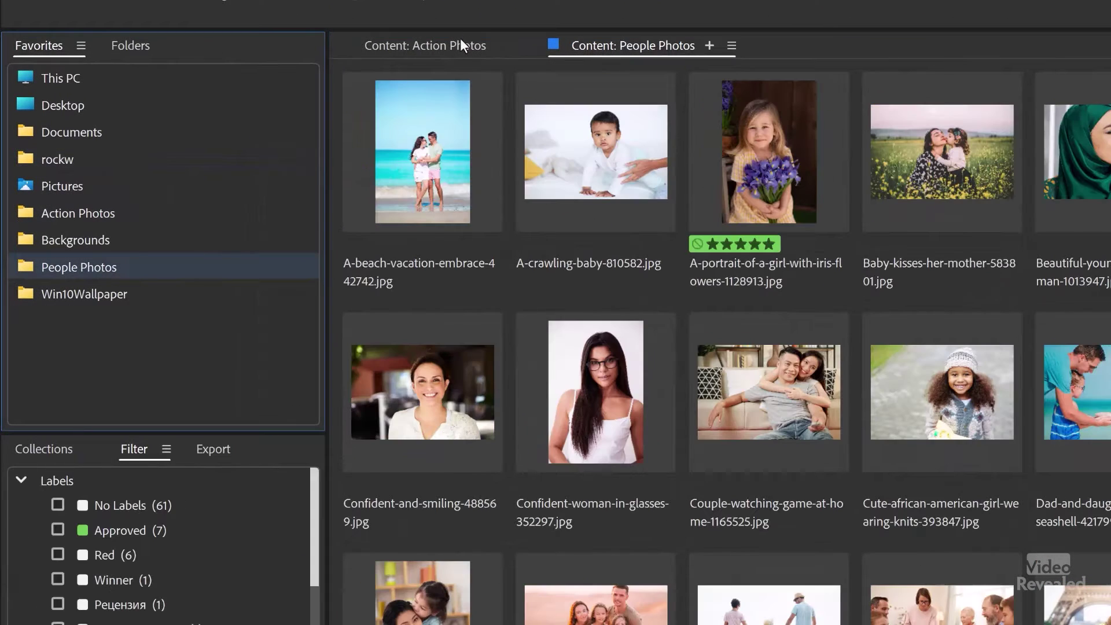
{"action": "left_click", "coordinate": [461, 45]}
{"action": "left_click", "coordinate": [610, 45]}
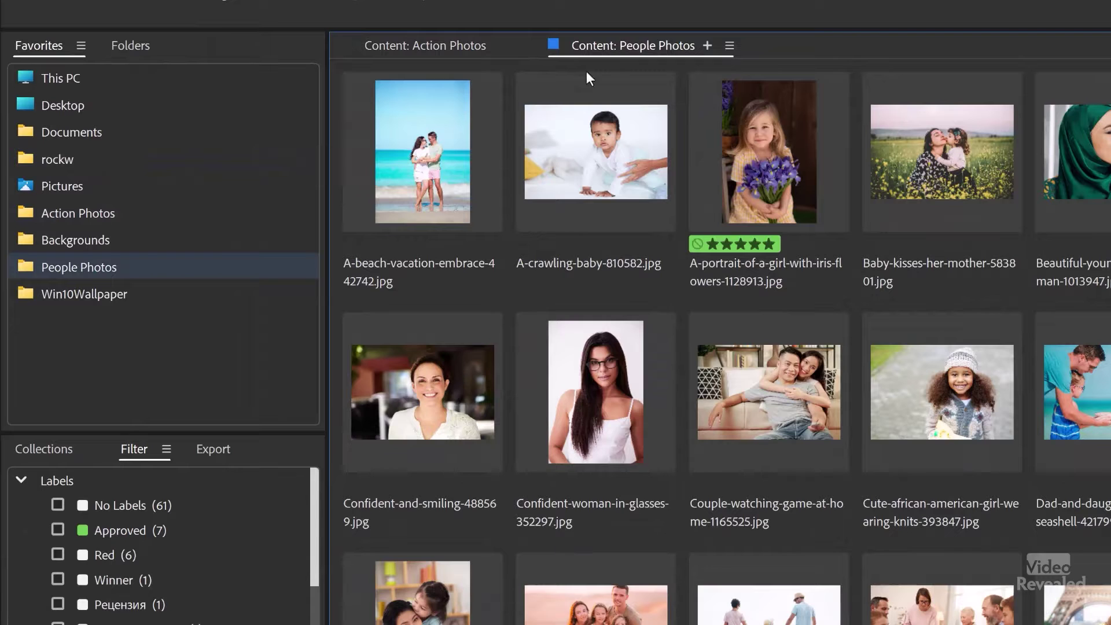
{"action": "left_click", "coordinate": [419, 42]}
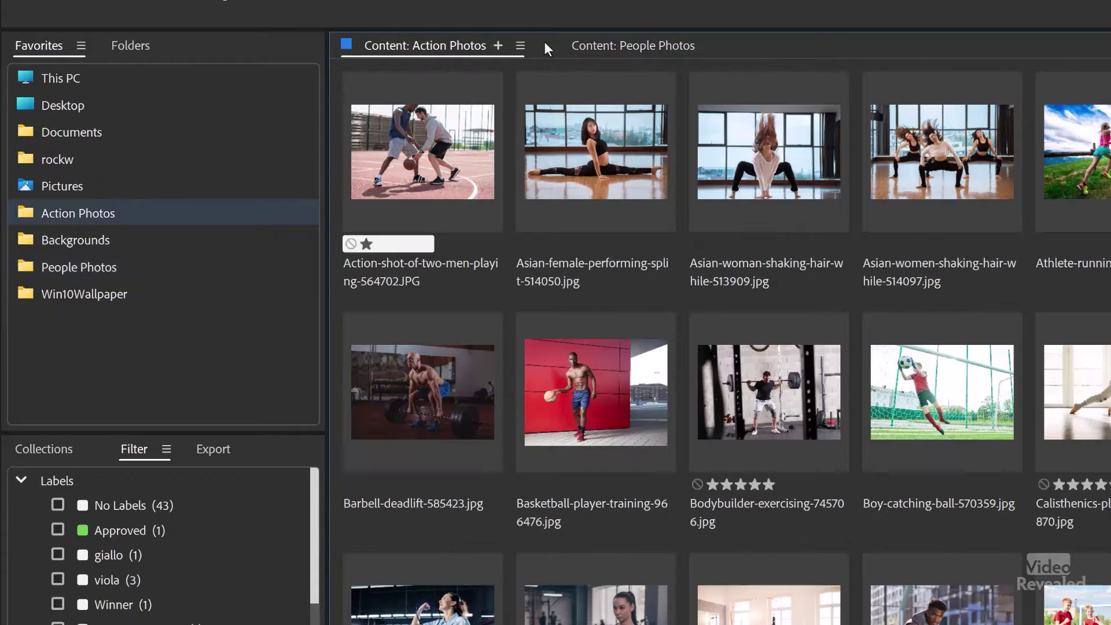
{"action": "left_click", "coordinate": [615, 49]}
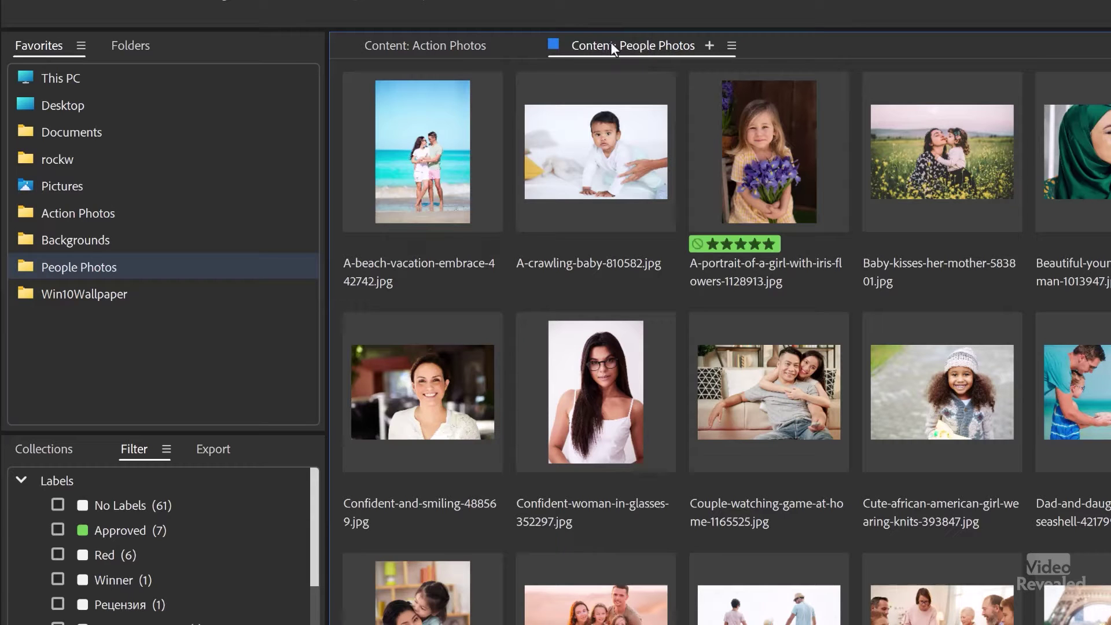
Dock the People Photos content tab as its own panel to the left of the Action Photos content.
{"action": "left_click_drag", "start_coordinate": [661, 41], "coordinate": [666, 264]}
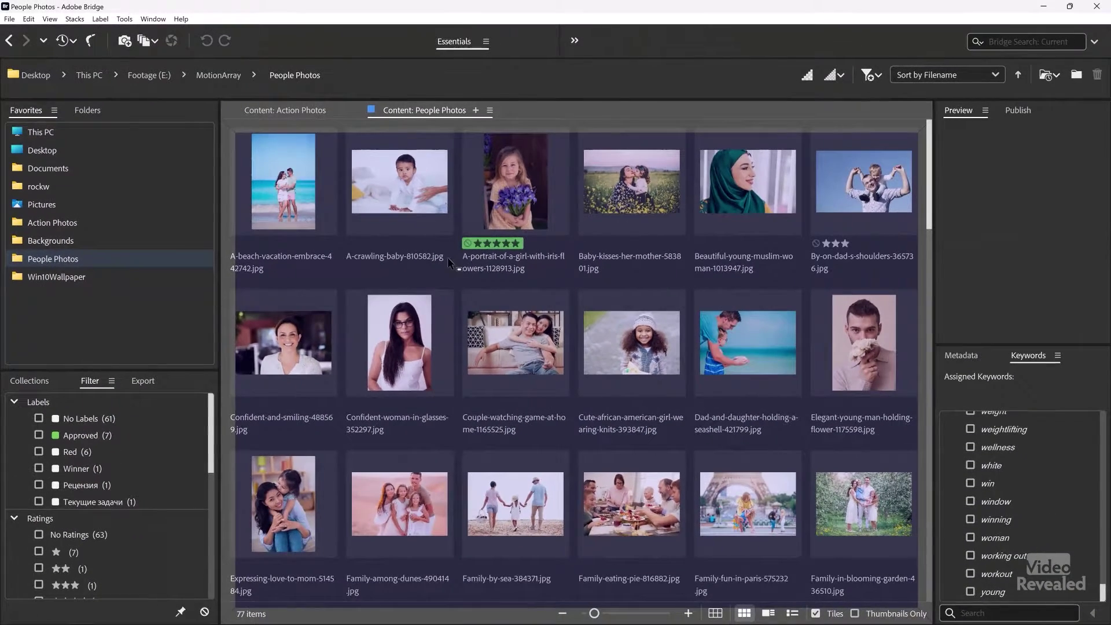
{"action": "left_click_drag", "start_coordinate": [446, 257], "coordinate": [446, 259]}
{"action": "left_click", "coordinate": [287, 110]}
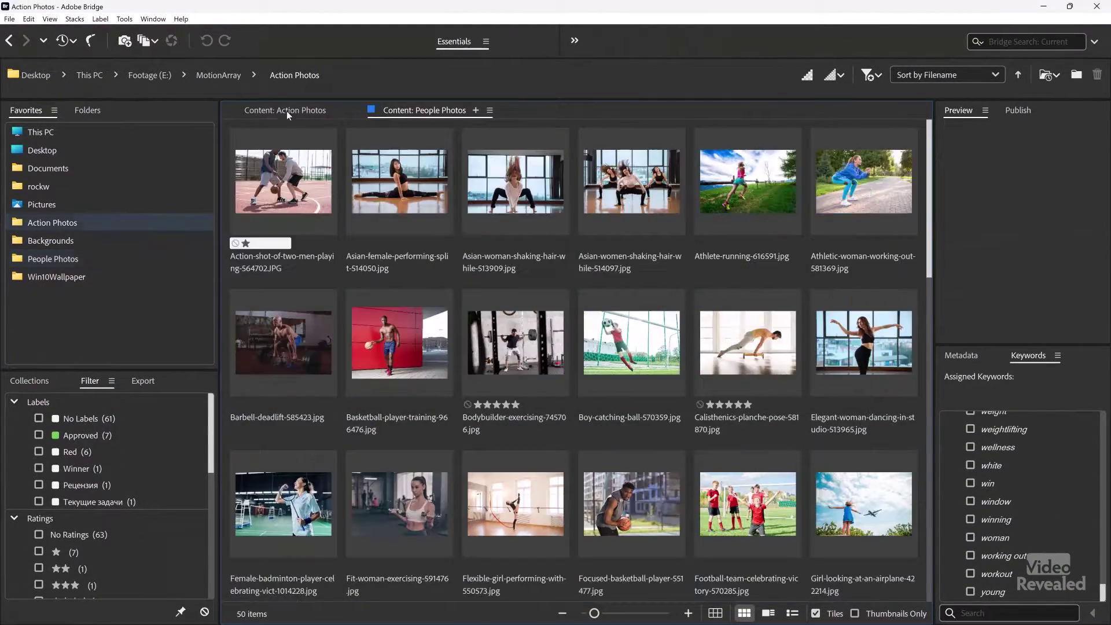
{"action": "left_click", "coordinate": [411, 113]}
{"action": "left_click_drag", "start_coordinate": [440, 114], "coordinate": [225, 272]}
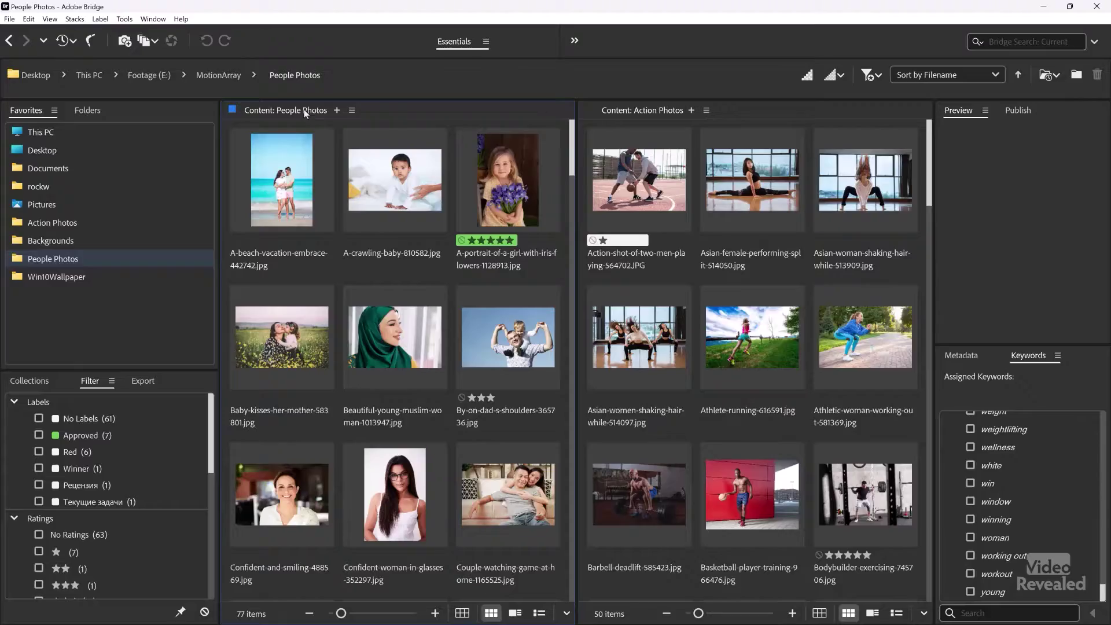
Dock the People Photos content below the Action Photos content and widen both by narrowing the Favorites column.
{"action": "mouse_move", "coordinate": [304, 109]}
{"action": "left_mouse_down"}
{"action": "mouse_move", "coordinate": [492, 379]}
{"action": "mouse_move", "coordinate": [568, 599]}
{"action": "mouse_move", "coordinate": [627, 616]}
{"action": "left_mouse_up"}
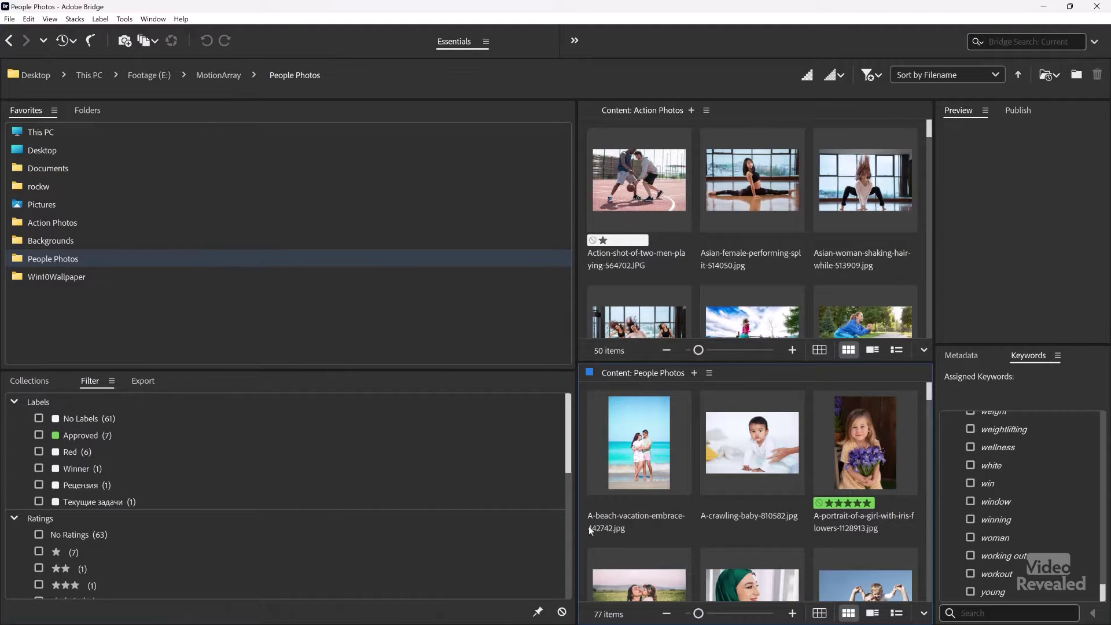
{"action": "left_click_drag", "start_coordinate": [578, 148], "coordinate": [237, 223]}
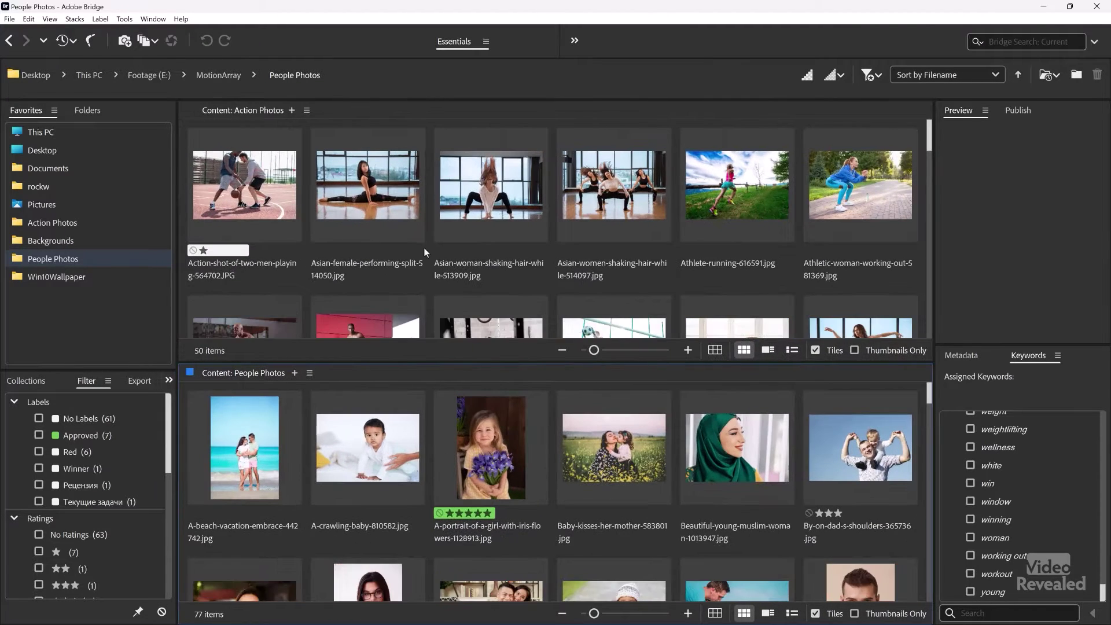
{"action": "scroll", "coordinate": [430, 241], "scroll_direction": "down", "scroll_amount": 5}
{"action": "scroll", "coordinate": [479, 398], "scroll_direction": "down", "scroll_amount": 2}
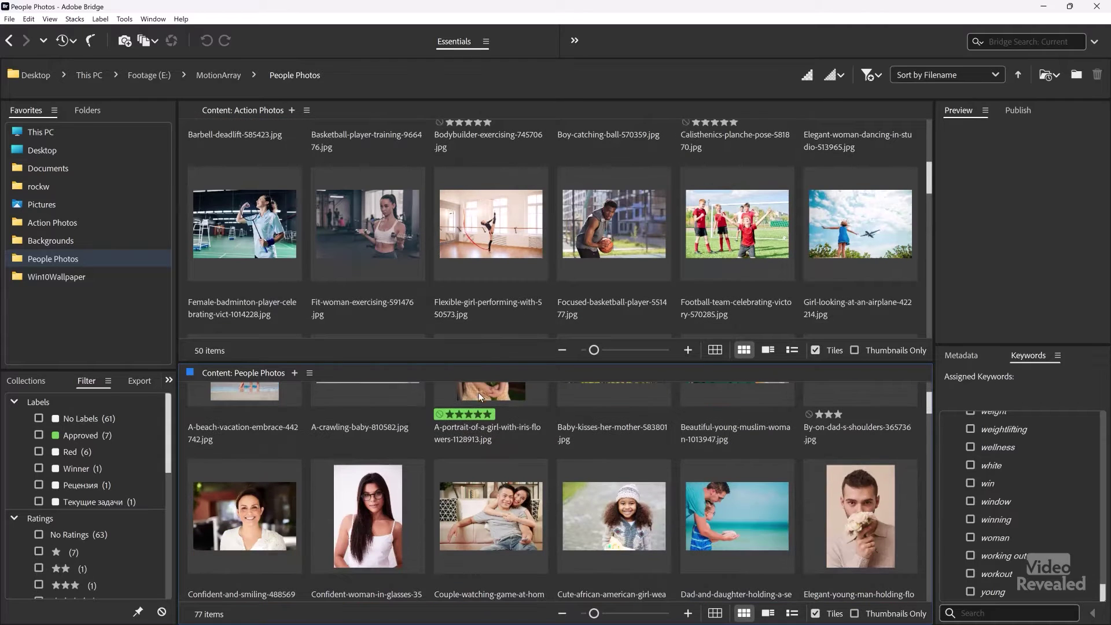
Show the People Photos content in list view and enlarge the Action Photos content above it.
{"action": "mouse_move", "coordinate": [482, 362]}
{"action": "left_mouse_down"}
{"action": "mouse_move", "coordinate": [482, 451]}
{"action": "mouse_move", "coordinate": [482, 293]}
{"action": "mouse_move", "coordinate": [481, 363]}
{"action": "left_mouse_up"}
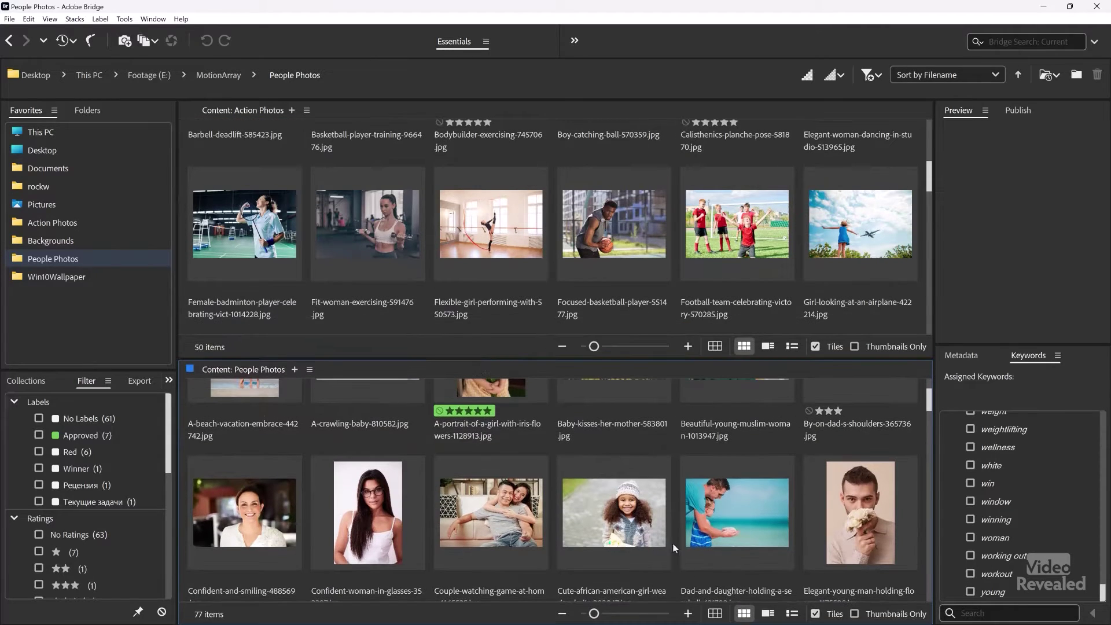
{"action": "left_click", "coordinate": [792, 613]}
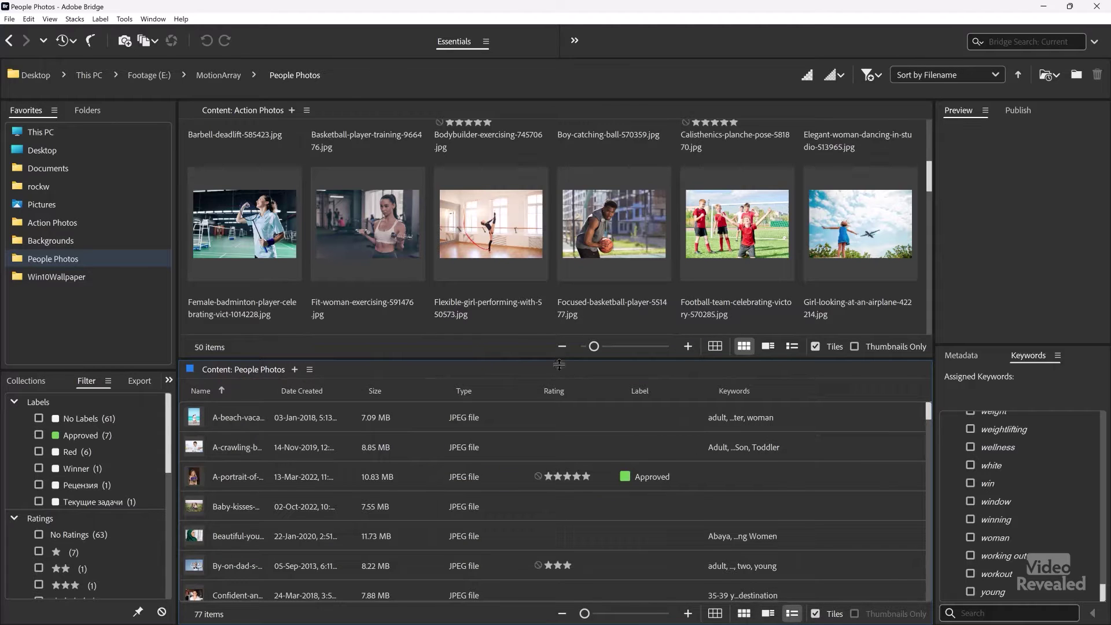
{"action": "left_click_drag", "start_coordinate": [557, 359], "coordinate": [558, 395]}
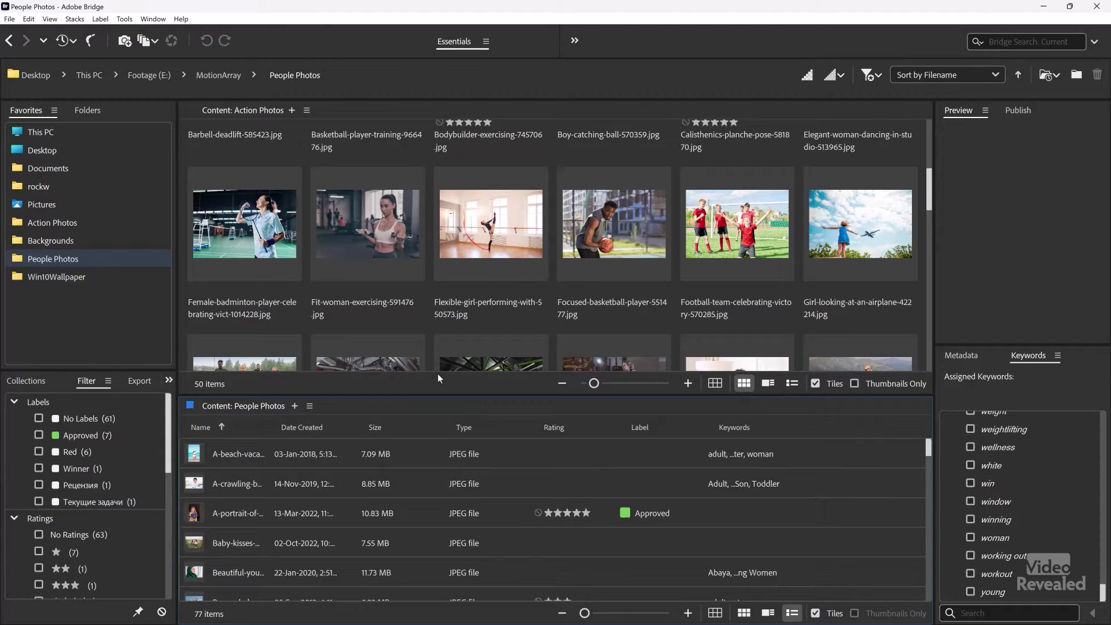
Close the People Photos content panel so that Action Photos fills the content area.
{"action": "left_click", "coordinate": [217, 386]}
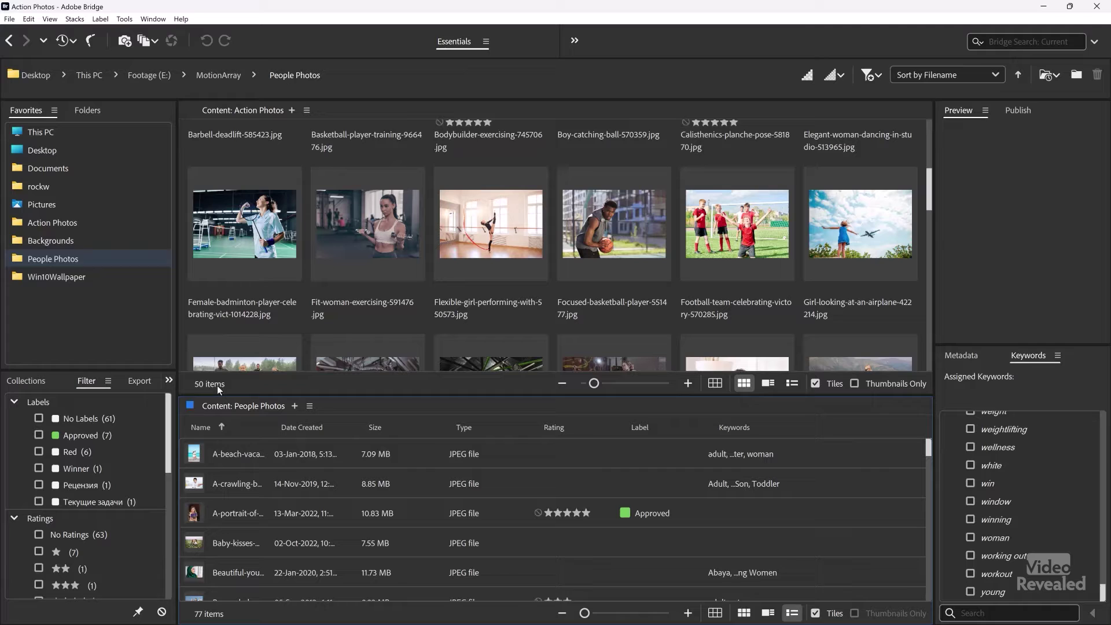
{"action": "left_click", "coordinate": [311, 406]}
{"action": "left_click", "coordinate": [383, 409]}
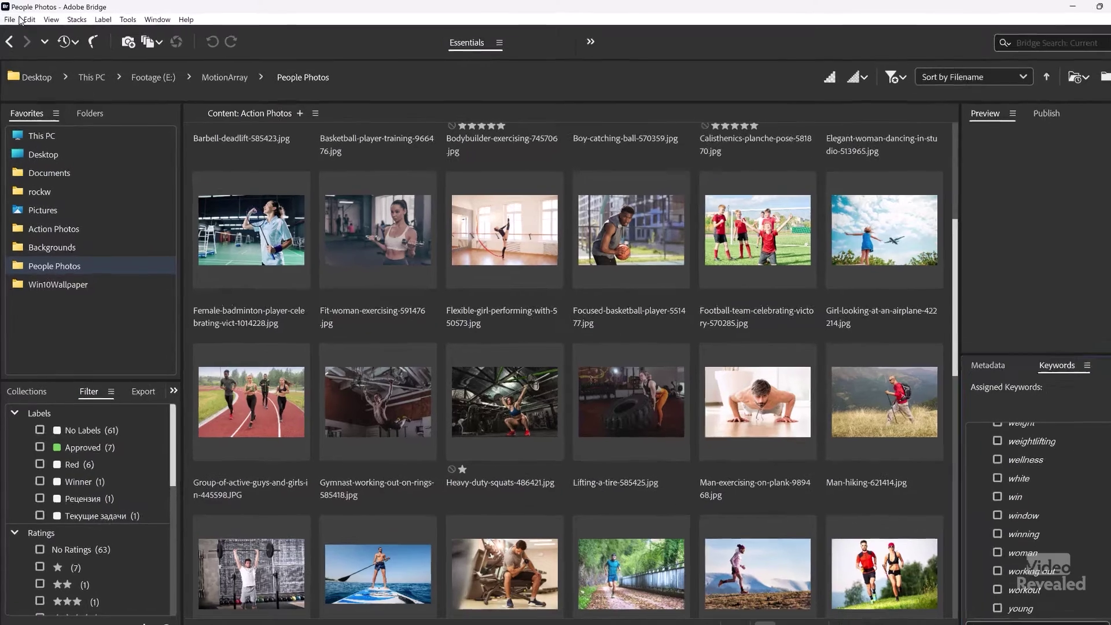
Open the keyboard shortcuts editor and expand the File commands under Application to review their shortcuts.
{"action": "left_click", "coordinate": [29, 18]}
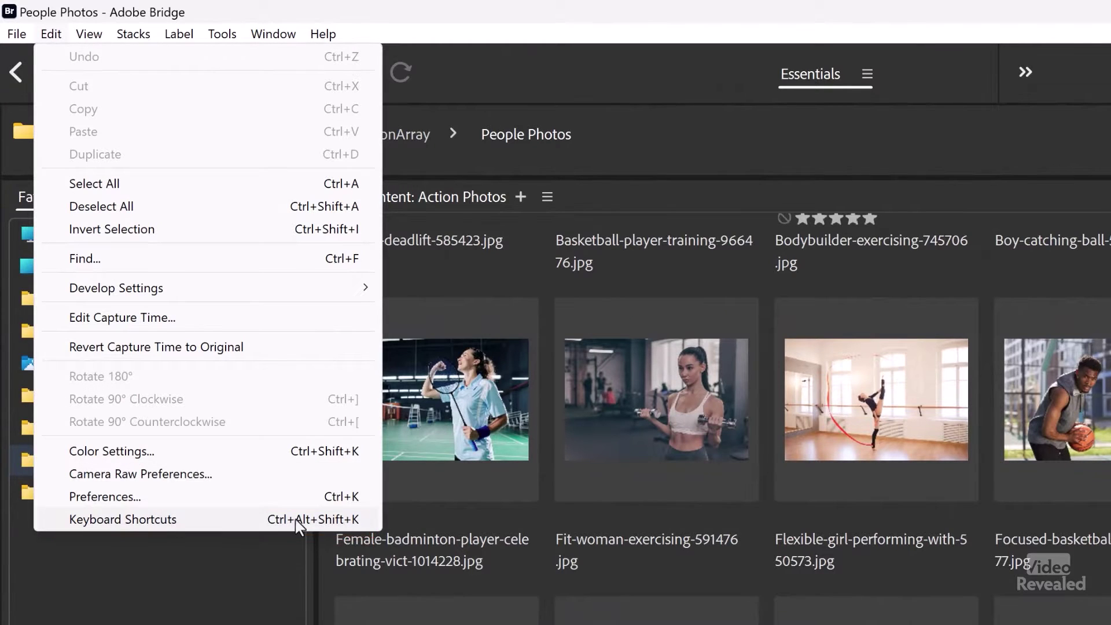
{"action": "left_click", "coordinate": [224, 521]}
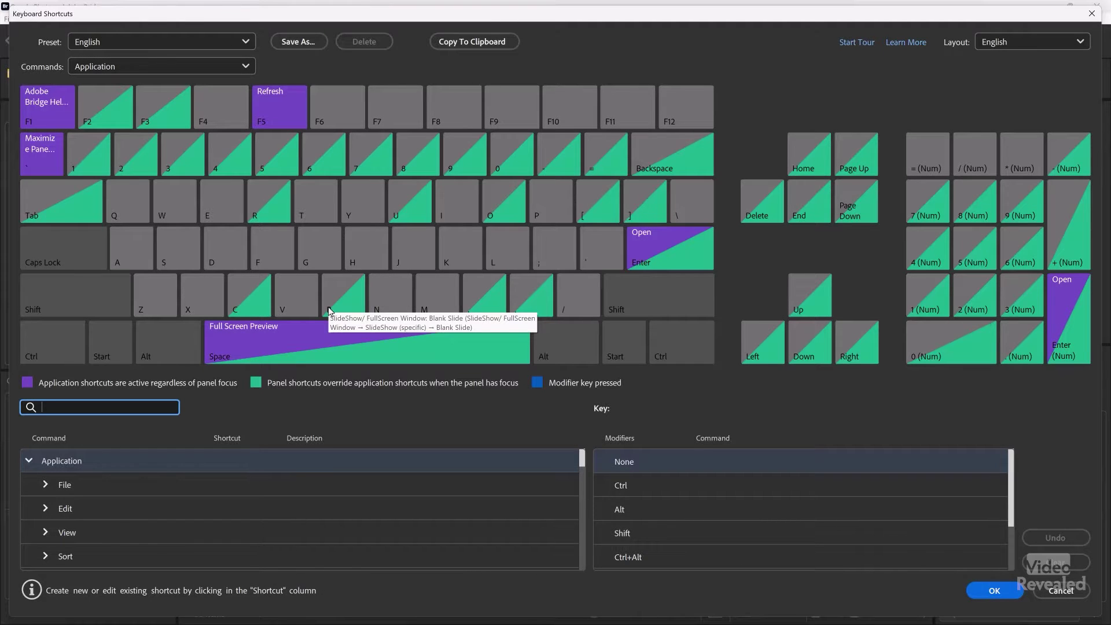
{"action": "scroll", "coordinate": [142, 475], "scroll_direction": "down", "scroll_amount": 5}
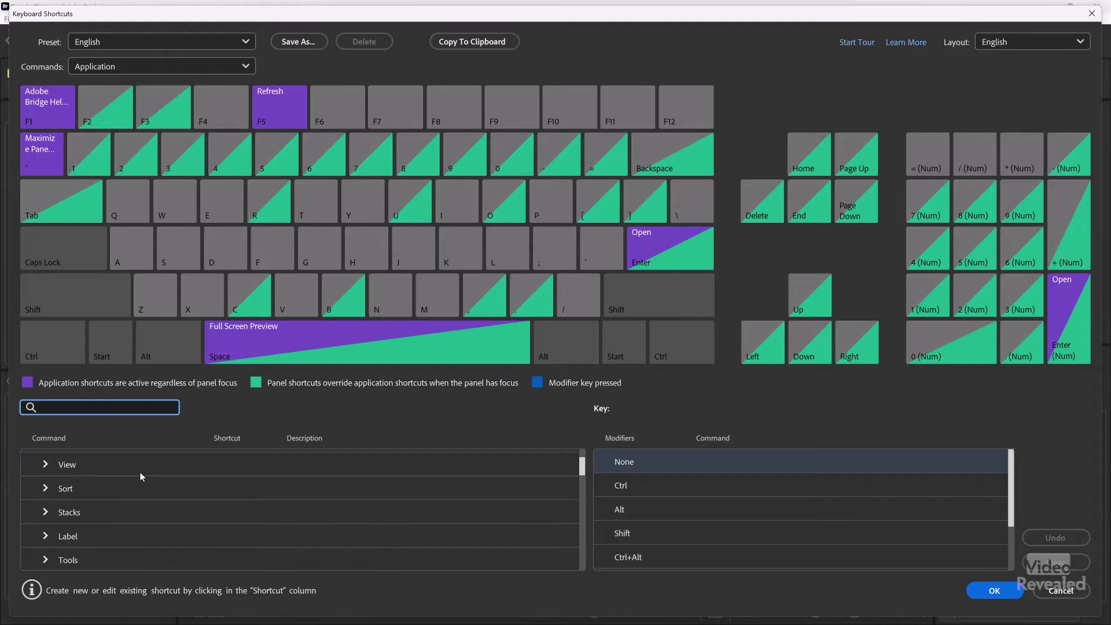
{"action": "scroll", "coordinate": [127, 467], "scroll_direction": "up", "scroll_amount": 4}
{"action": "scroll", "coordinate": [123, 468], "scroll_direction": "up", "scroll_amount": 2}
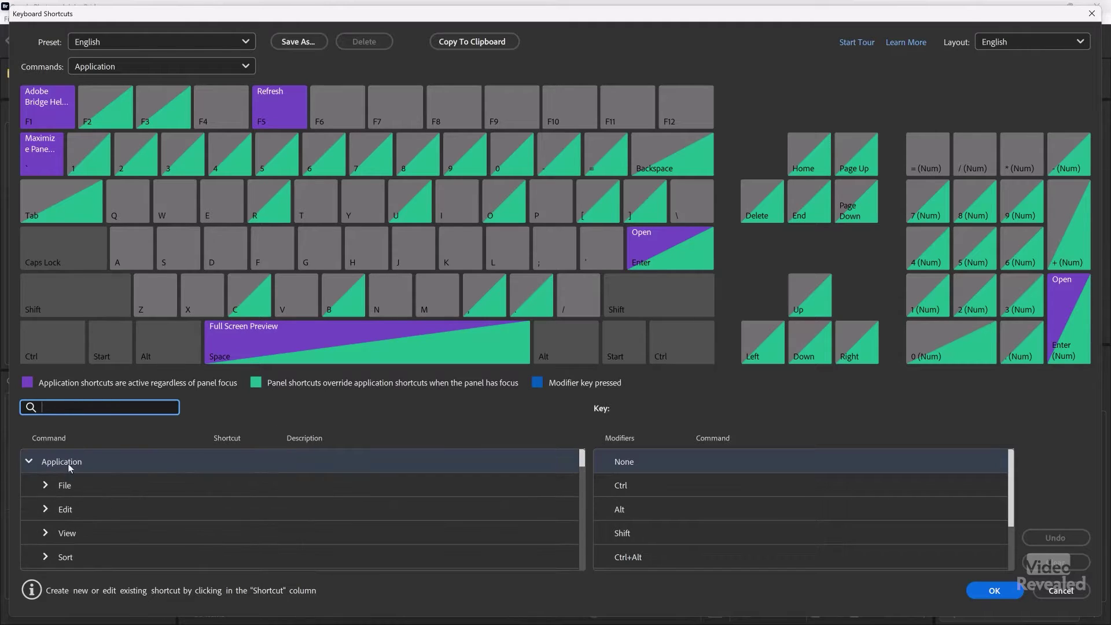
{"action": "left_click", "coordinate": [45, 486]}
{"action": "scroll", "coordinate": [145, 481], "scroll_direction": "down", "scroll_amount": 3}
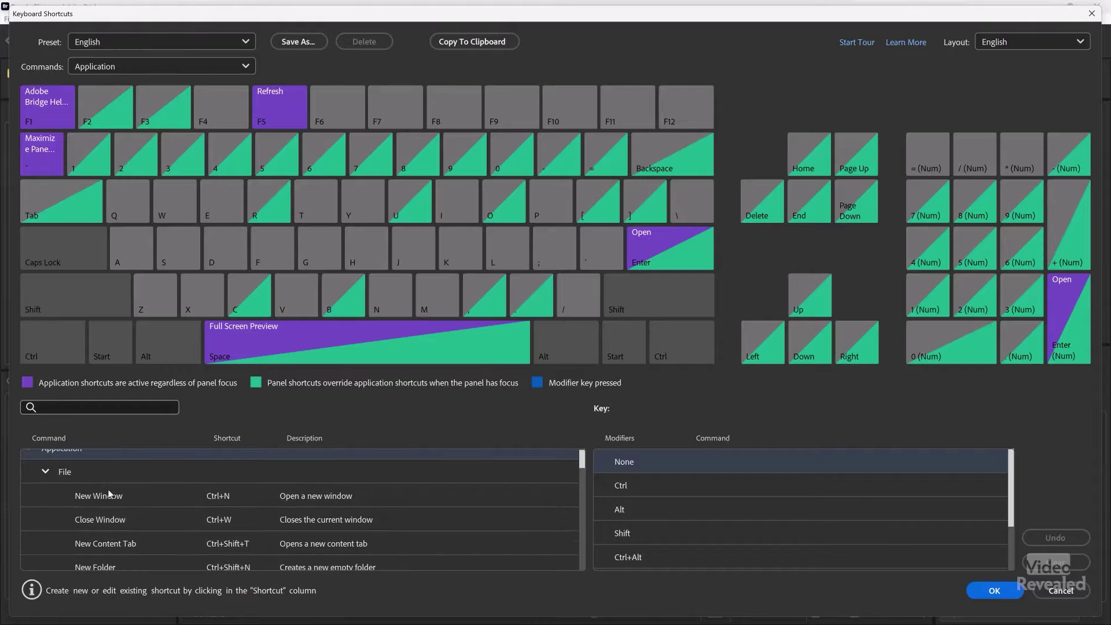
Search the keyboard shortcuts for "caption", then clear the search and inspect the commands assigned to the C key.
{"action": "left_click", "coordinate": [123, 408]}
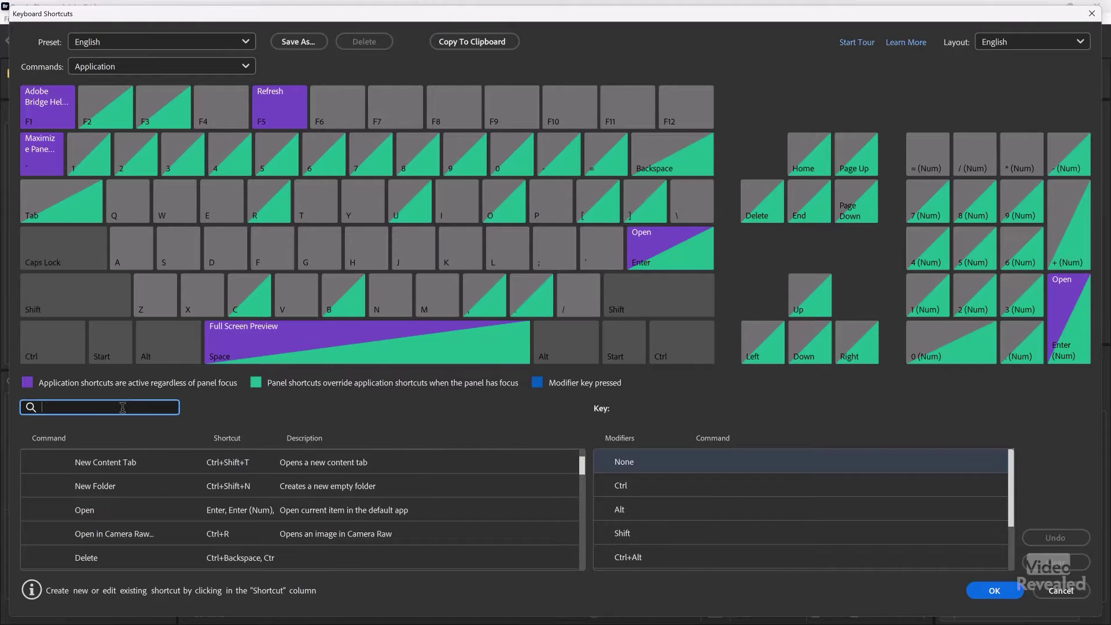
{"action": "type", "text": "captions"}
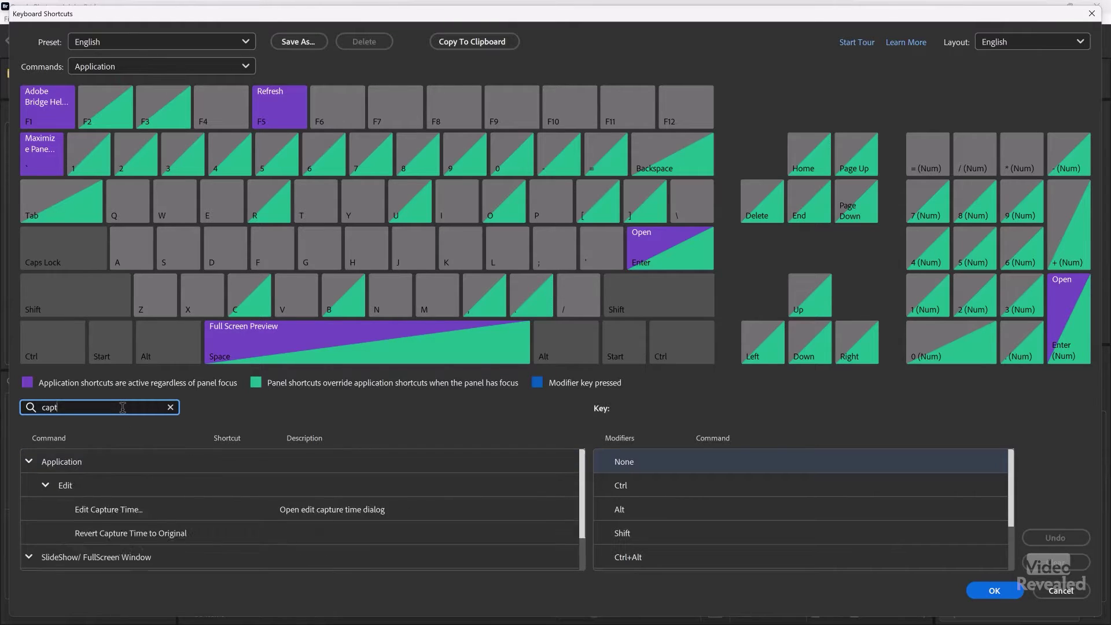
{"action": "key", "text": "BackSpace"}
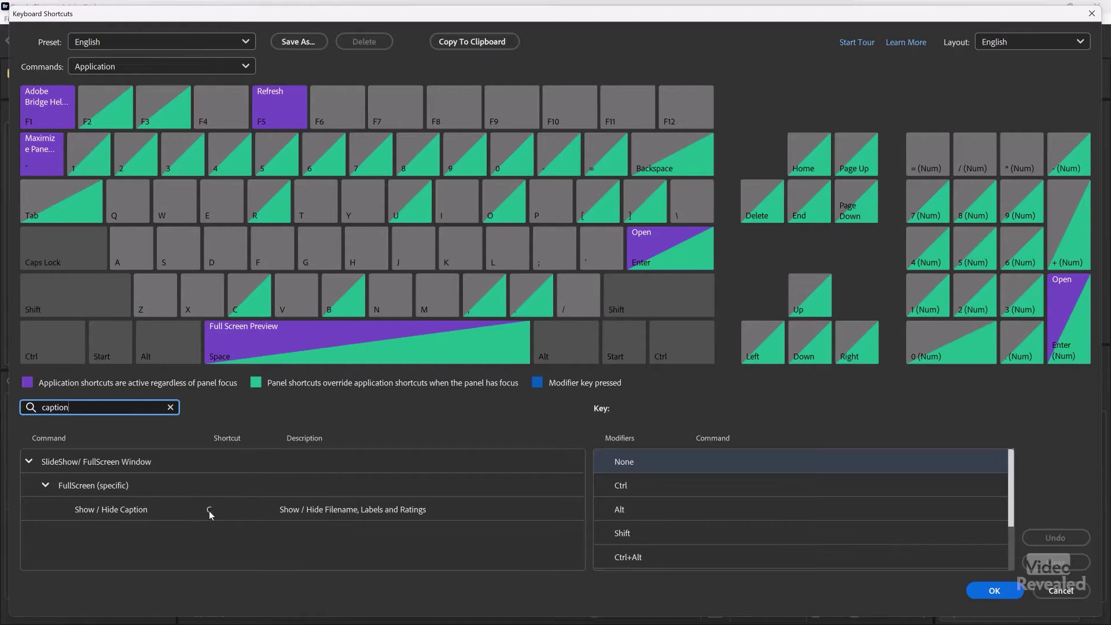
{"action": "left_click", "coordinate": [170, 407]}
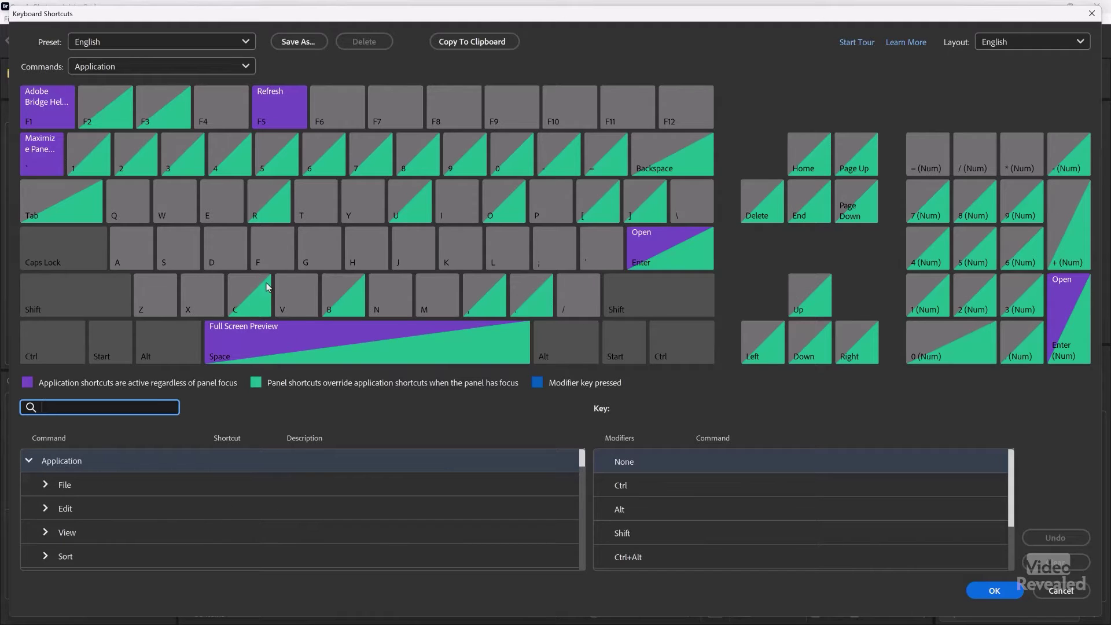
{"action": "left_click", "coordinate": [249, 287]}
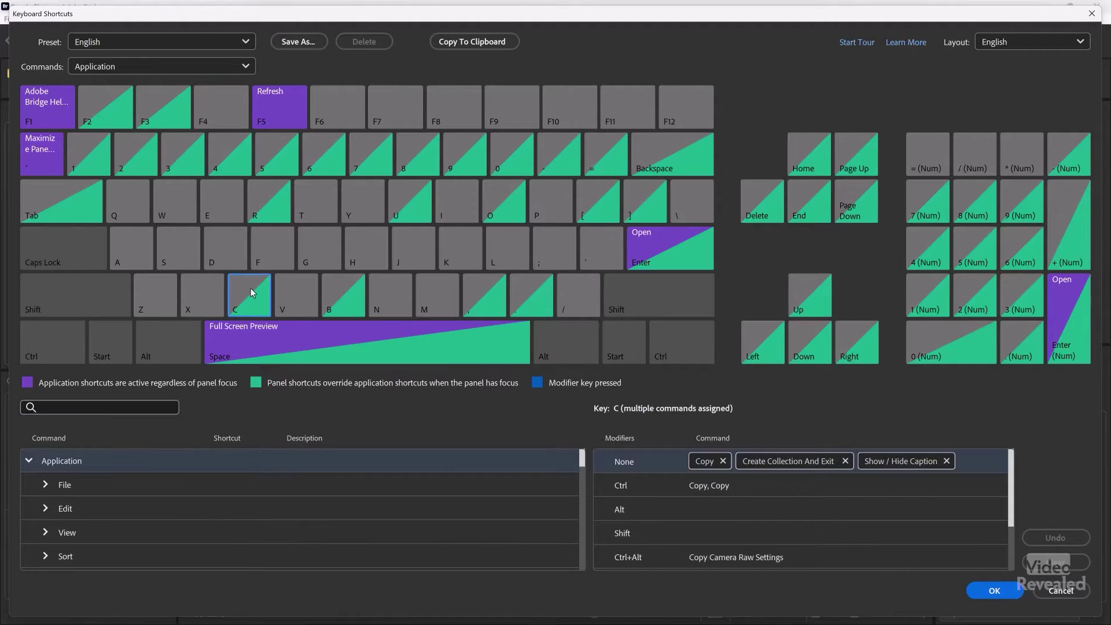
Compare the shortcuts in the Content Panel, Folders Panel, SlideShow/ FullScreen Window and Review Window command sets.
{"action": "left_click", "coordinate": [115, 70]}
{"action": "left_click", "coordinate": [122, 112]}
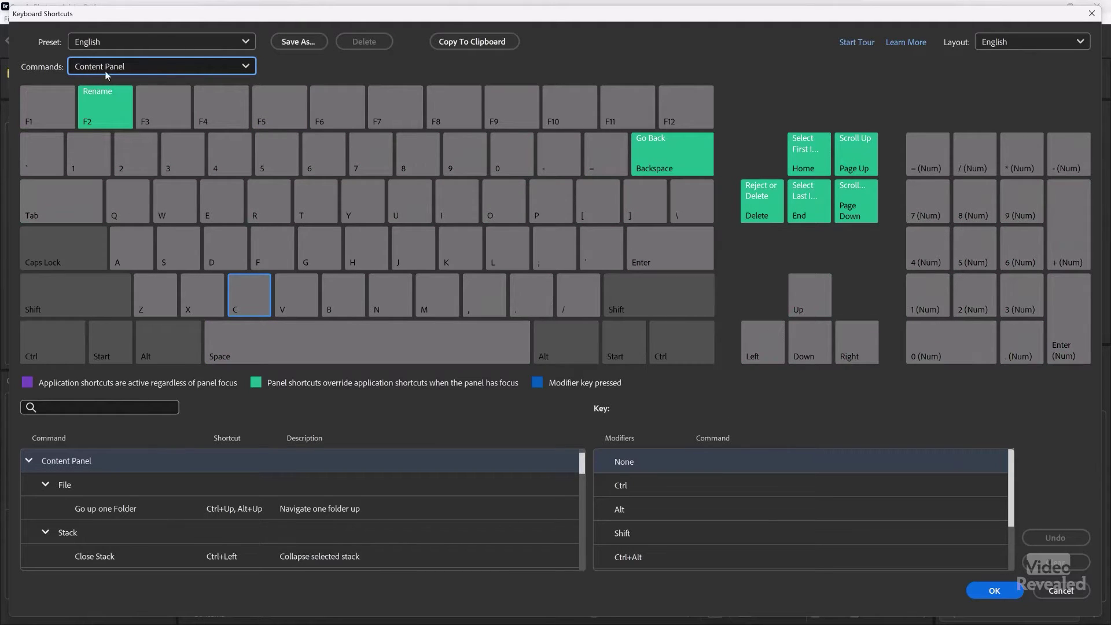
{"action": "scroll", "coordinate": [148, 76], "scroll_direction": "down", "scroll_amount": 1}
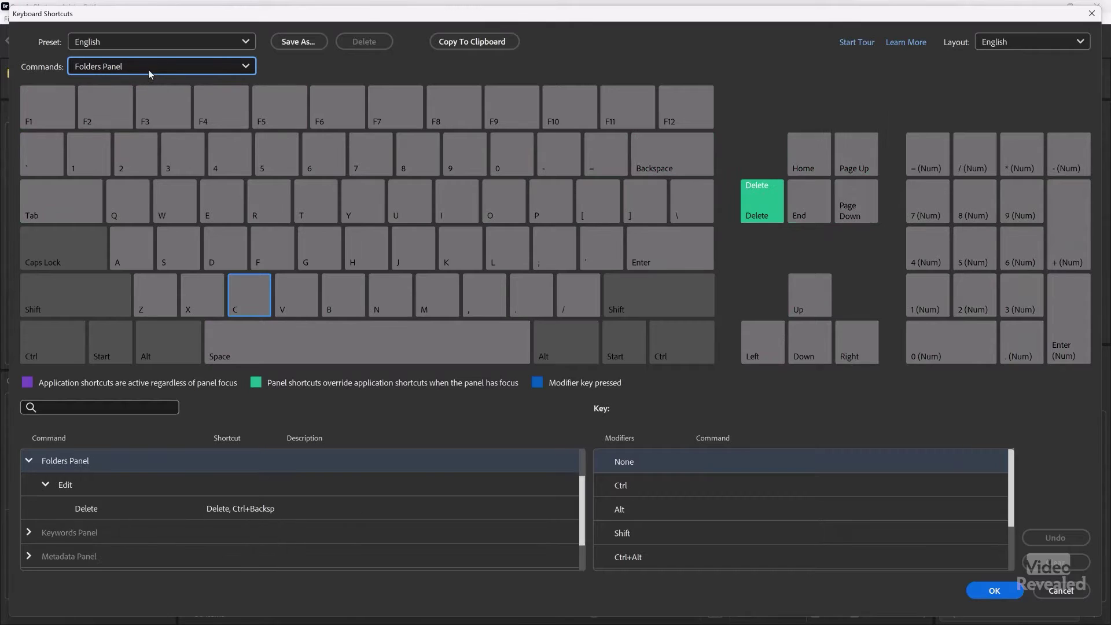
{"action": "scroll", "coordinate": [153, 67], "scroll_direction": "down", "scroll_amount": 1}
{"action": "scroll", "coordinate": [159, 65], "scroll_direction": "down", "scroll_amount": 1}
{"action": "scroll", "coordinate": [159, 65], "scroll_direction": "down", "scroll_amount": 1}
{"action": "scroll", "coordinate": [161, 65], "scroll_direction": "down", "scroll_amount": 1}
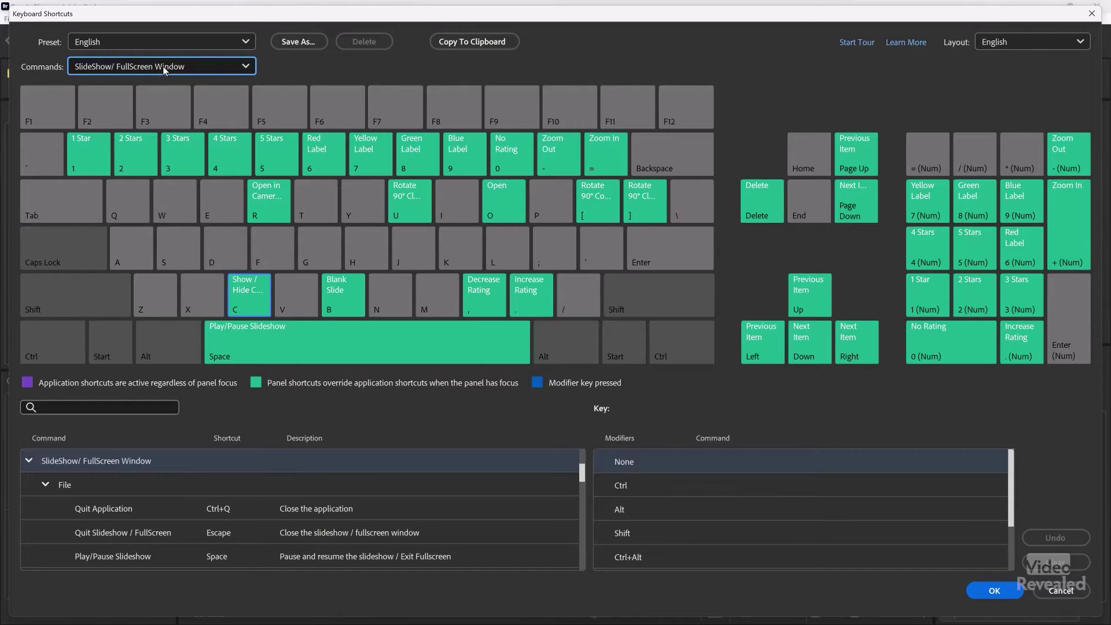
{"action": "scroll", "coordinate": [162, 66], "scroll_direction": "up", "scroll_amount": 1}
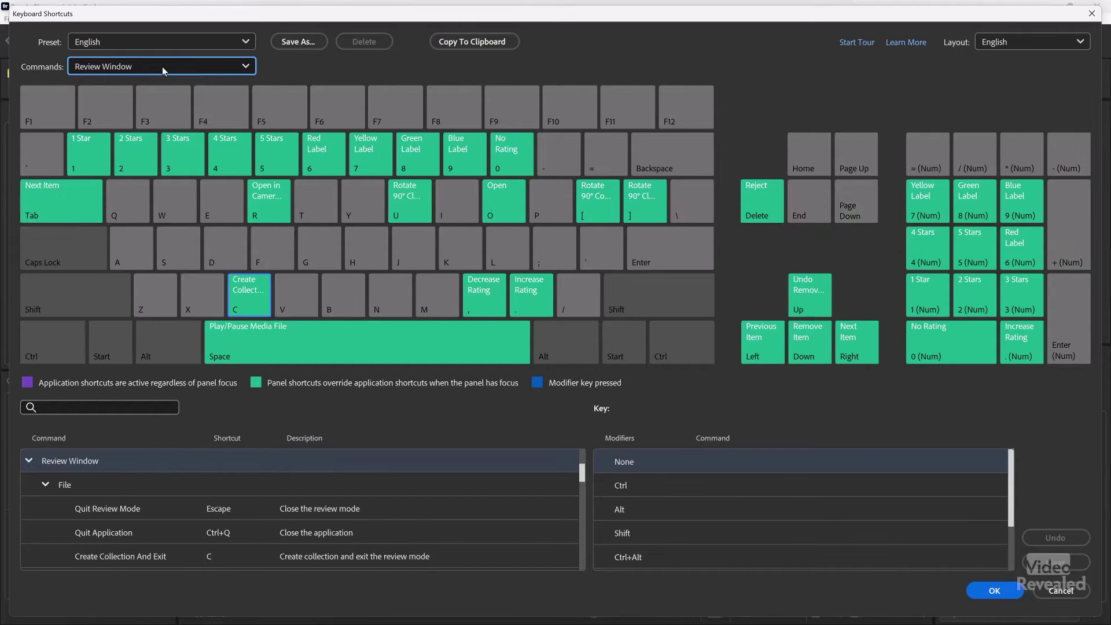
Review the commands assigned to the Enter key in the Application command set and close the shortcuts editor.
{"action": "left_click", "coordinate": [196, 67]}
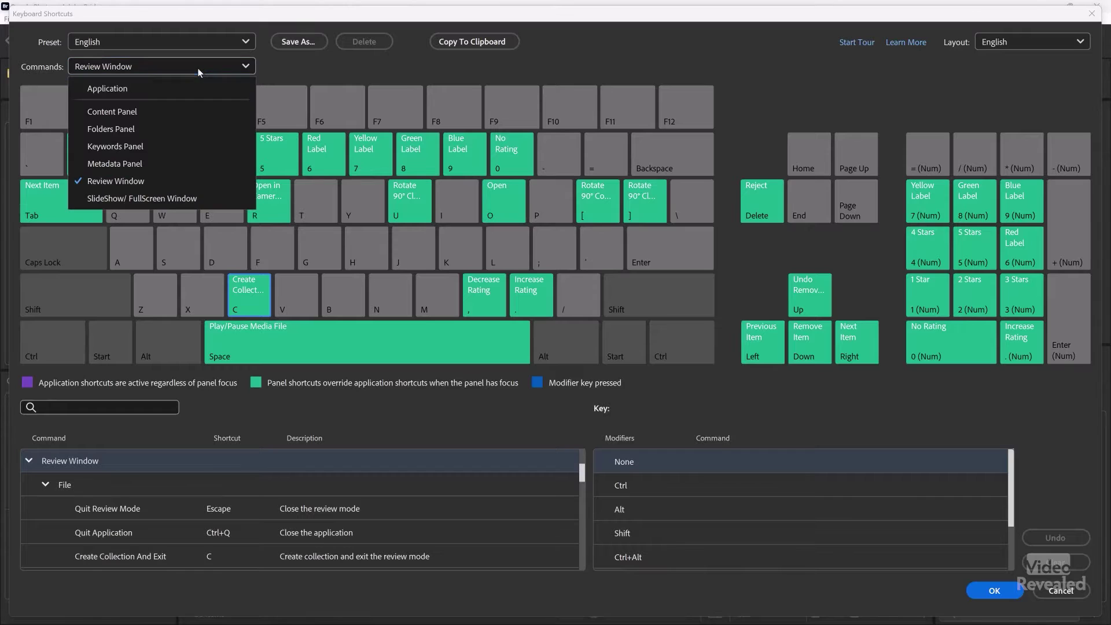
{"action": "left_click", "coordinate": [173, 92]}
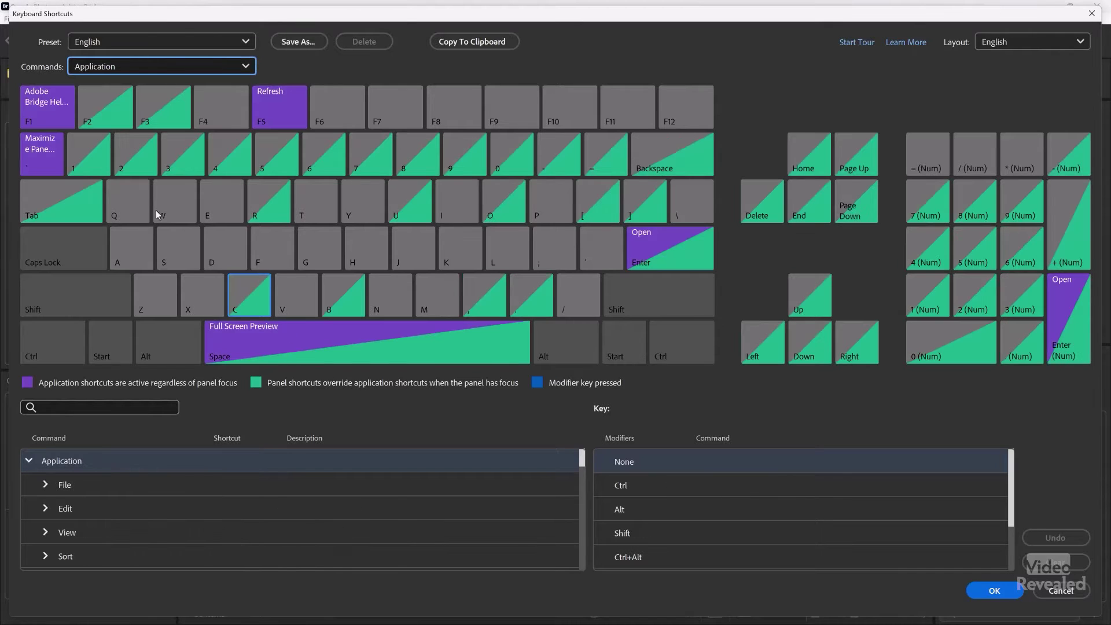
{"action": "left_click", "coordinate": [662, 247]}
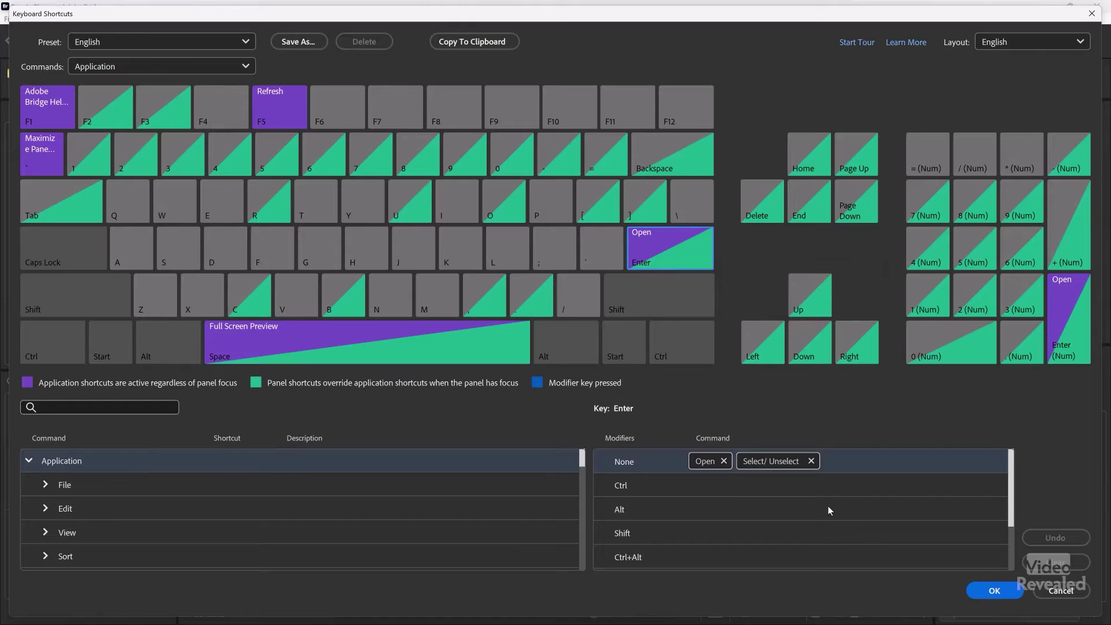
{"action": "scroll", "coordinate": [872, 501], "scroll_direction": "down", "scroll_amount": 3}
{"action": "scroll", "coordinate": [873, 504], "scroll_direction": "up", "scroll_amount": 3}
{"action": "left_click", "coordinate": [1091, 14]}
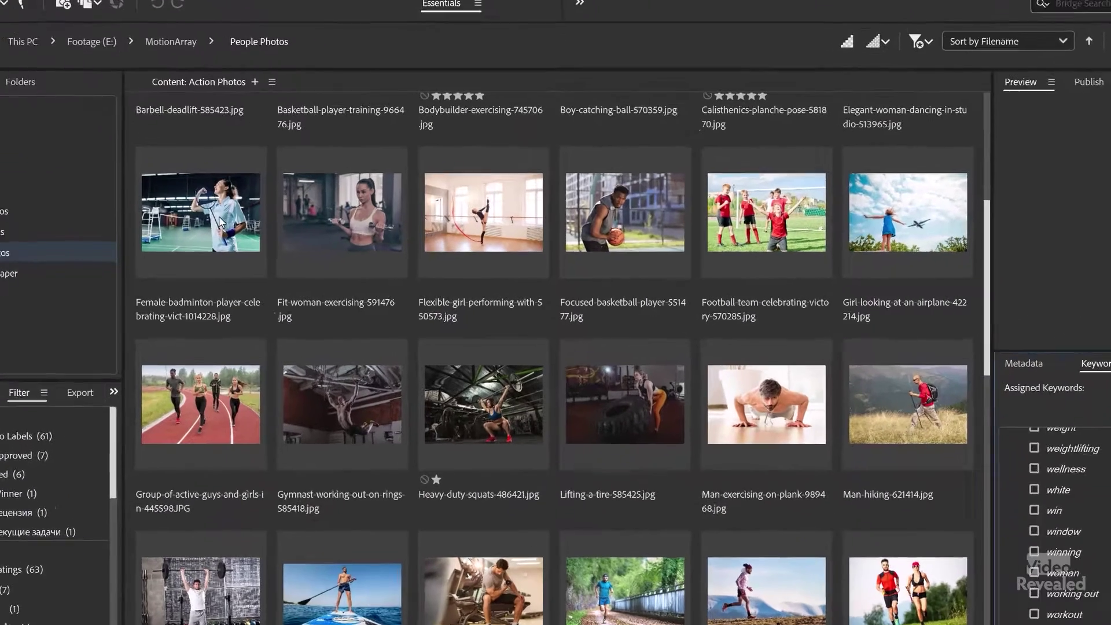
Compress the adjacent Female-badminton-player, Fit-woman-exercising and Flexible-girl-performing photos into a zip archive.
{"action": "left_click", "coordinate": [284, 233]}
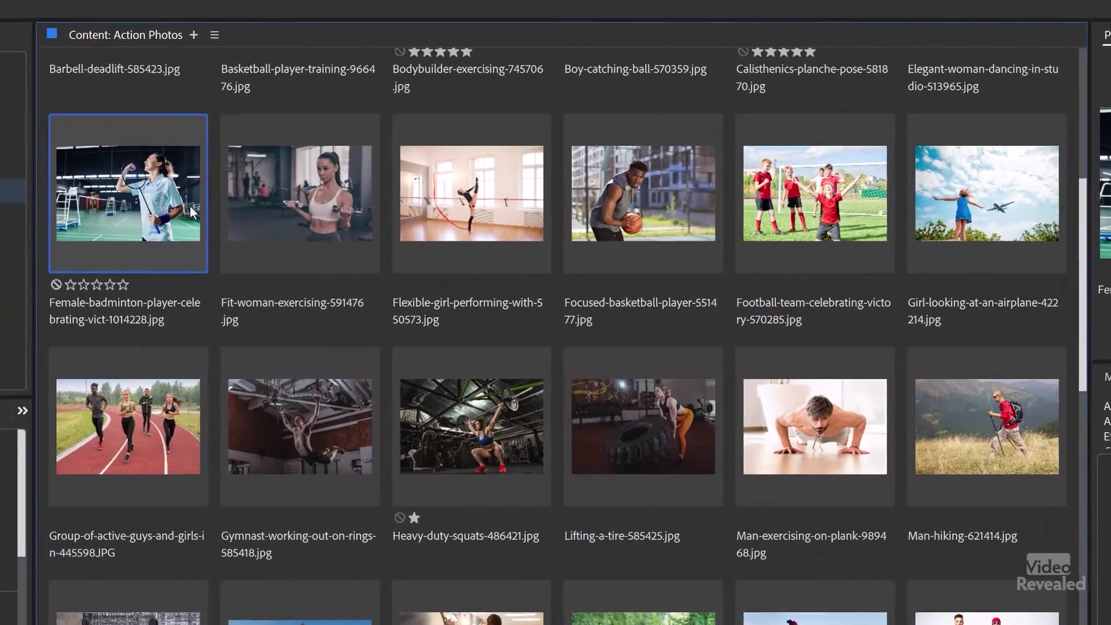
{"action": "left_click", "coordinate": [509, 220], "text": "shift"}
{"action": "right_click", "coordinate": [471, 189]}
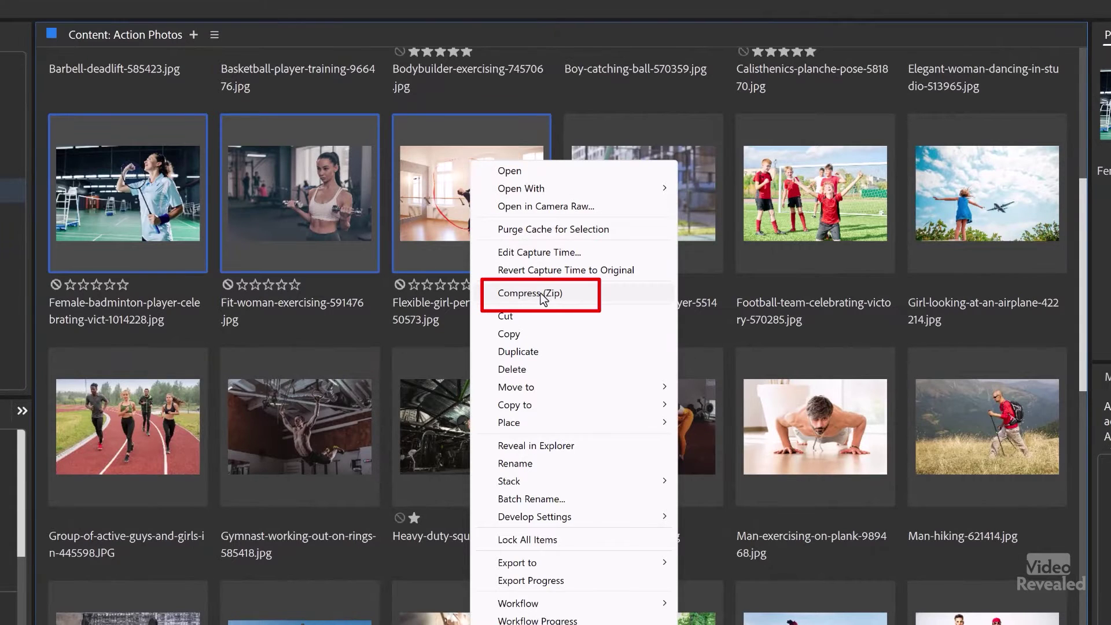
{"action": "left_click", "coordinate": [575, 292]}
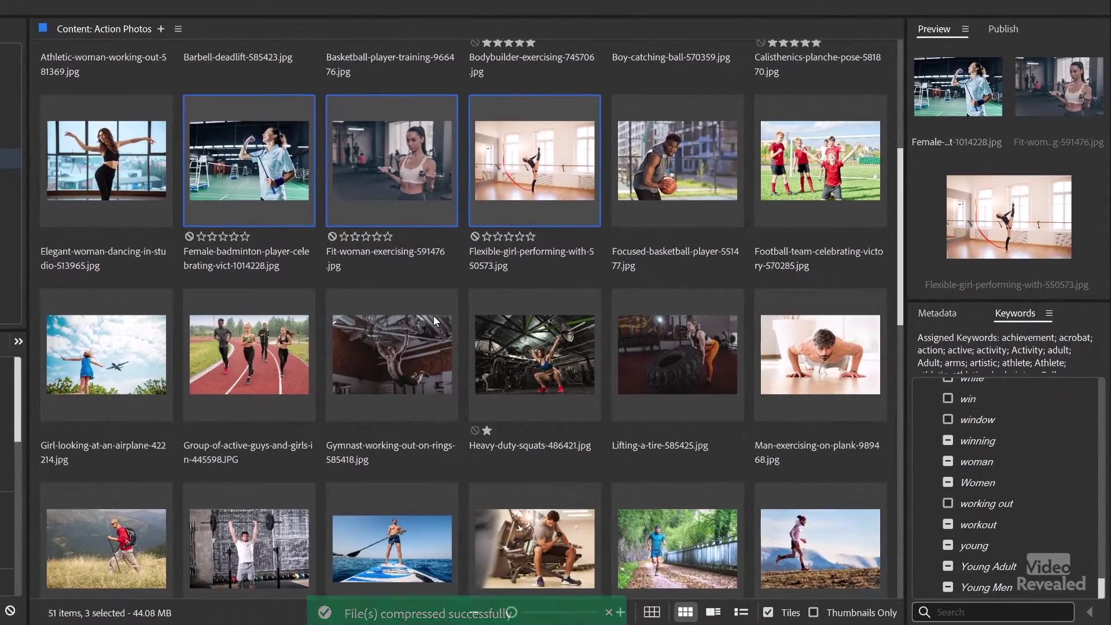
Find Archive.zip in the Action Photos content and run Extract (Unzip) on it.
{"action": "scroll", "coordinate": [435, 320], "scroll_direction": "down", "scroll_amount": 15}
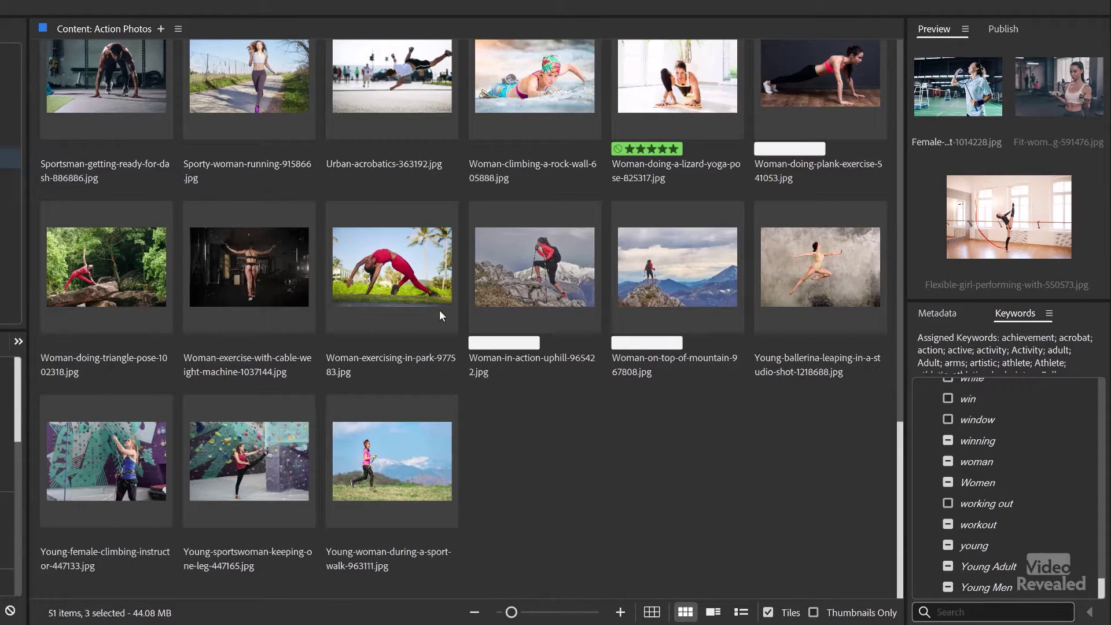
{"action": "scroll", "coordinate": [442, 308], "scroll_direction": "up", "scroll_amount": 5}
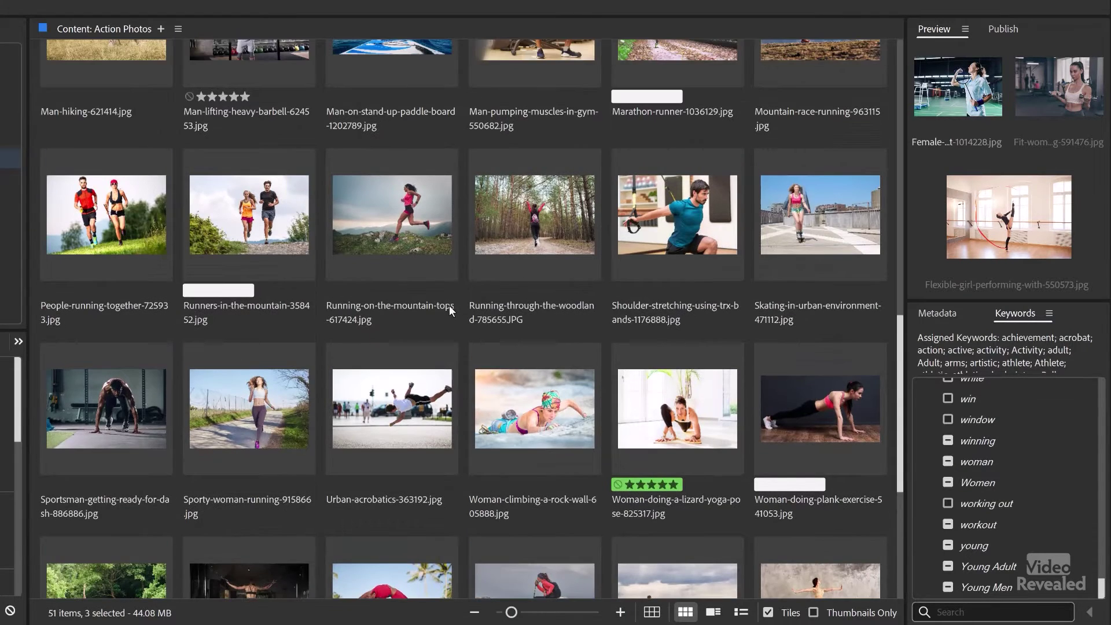
{"action": "scroll", "coordinate": [448, 307], "scroll_direction": "up", "scroll_amount": 8}
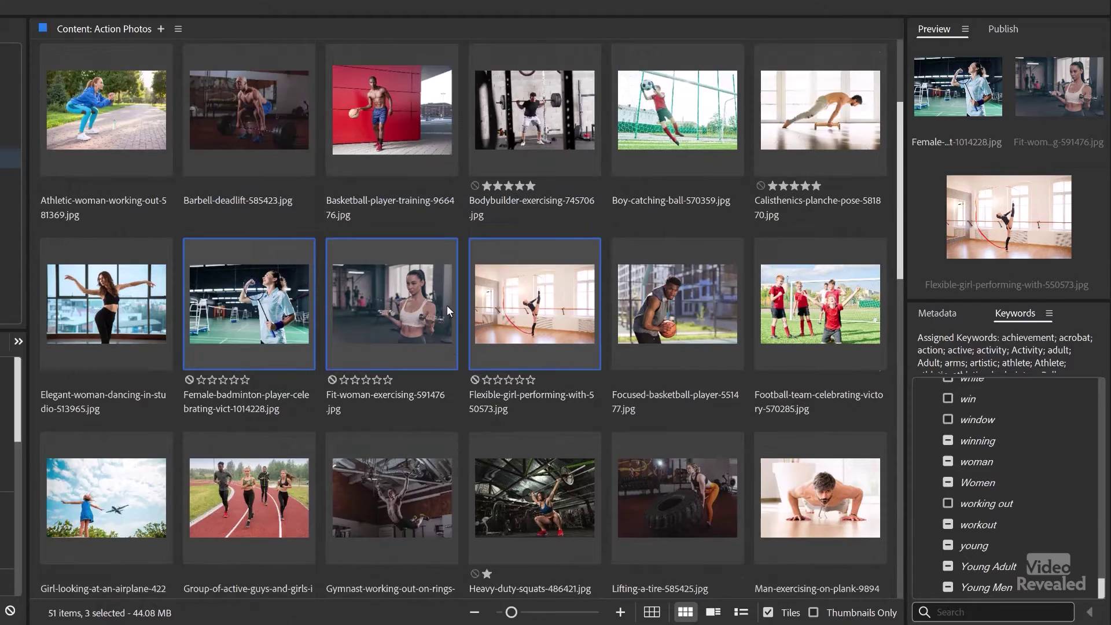
{"action": "scroll", "coordinate": [447, 304], "scroll_direction": "up", "scroll_amount": 3}
{"action": "left_click", "coordinate": [236, 103]}
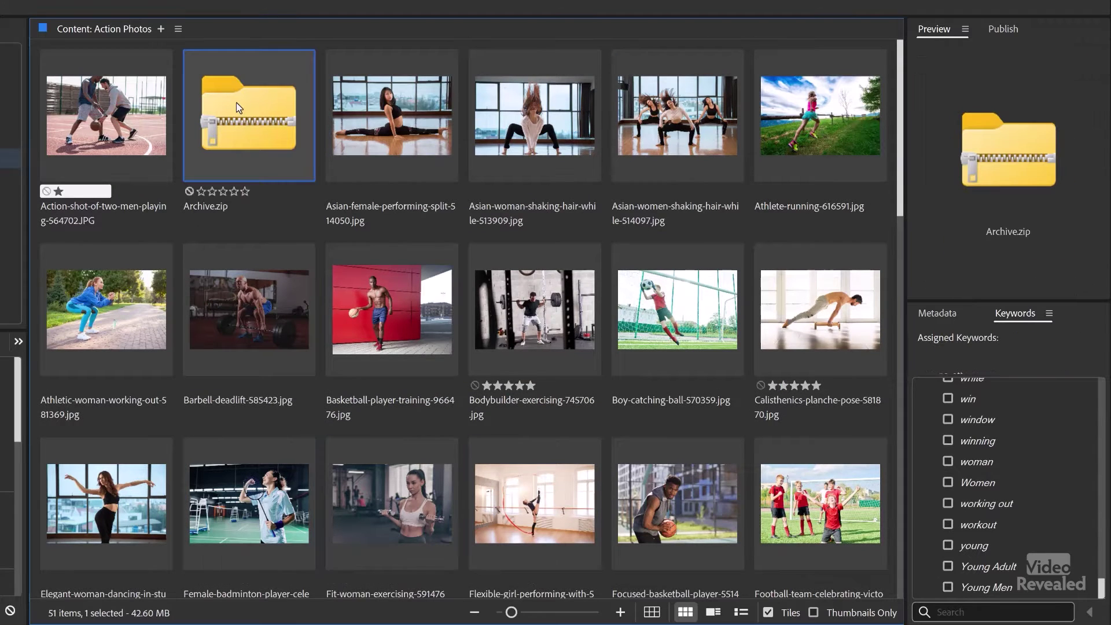
{"action": "right_click", "coordinate": [236, 103]}
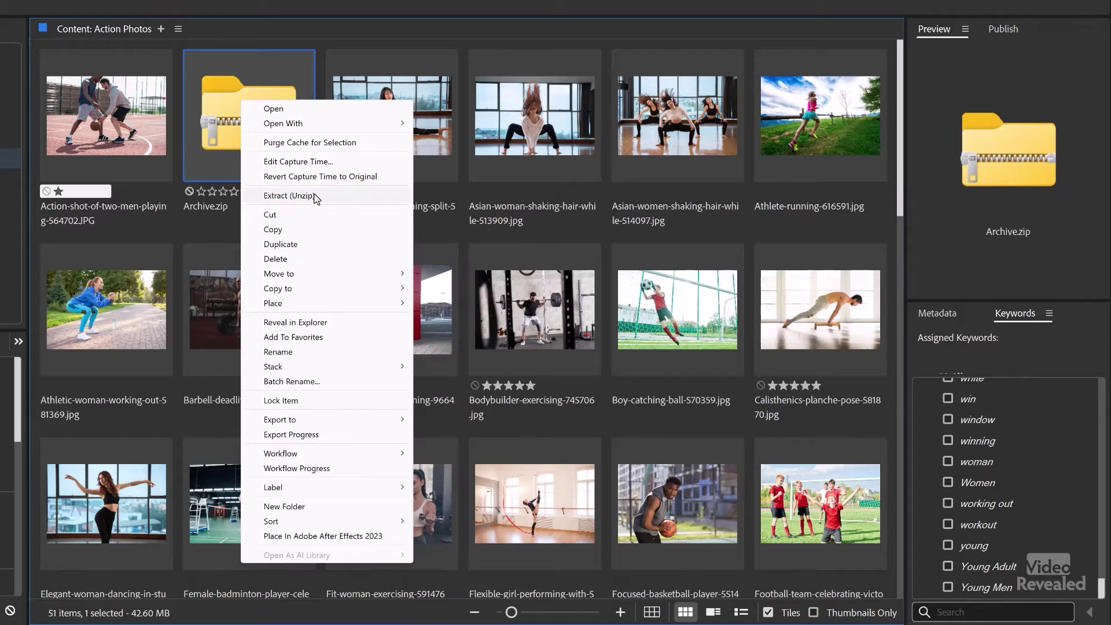
{"action": "left_click", "coordinate": [314, 195]}
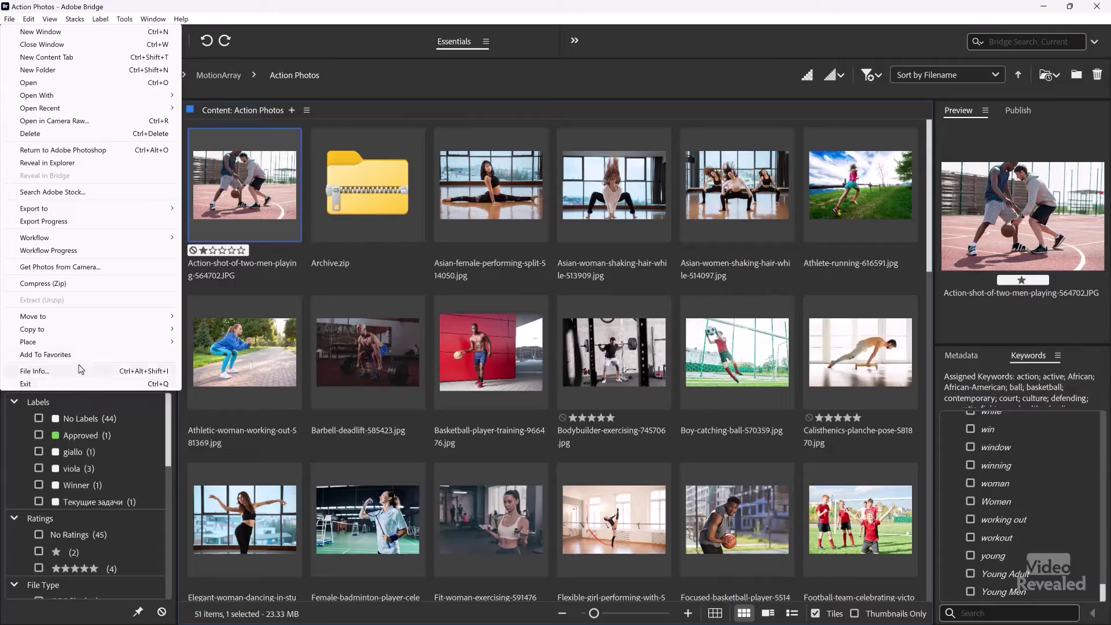
{"action": "mouse_move", "coordinate": [78, 320]}
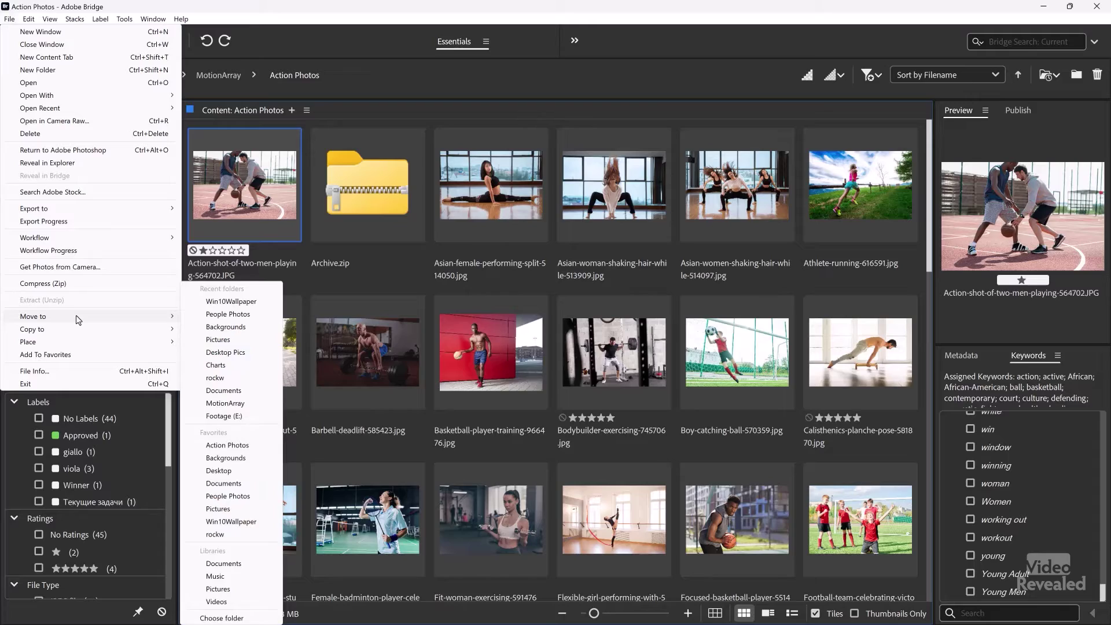
{"action": "mouse_move", "coordinate": [75, 343]}
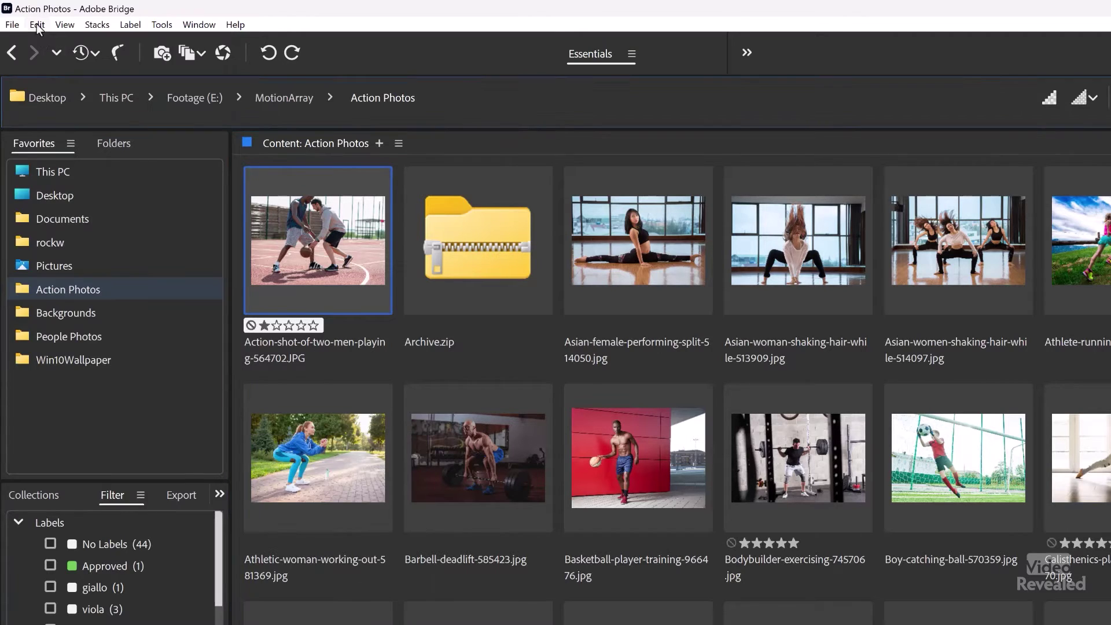
Open the preferences and review the Zip and Unzip options under General and the Advanced settings.
{"action": "left_click", "coordinate": [37, 23]}
{"action": "left_click", "coordinate": [119, 361]}
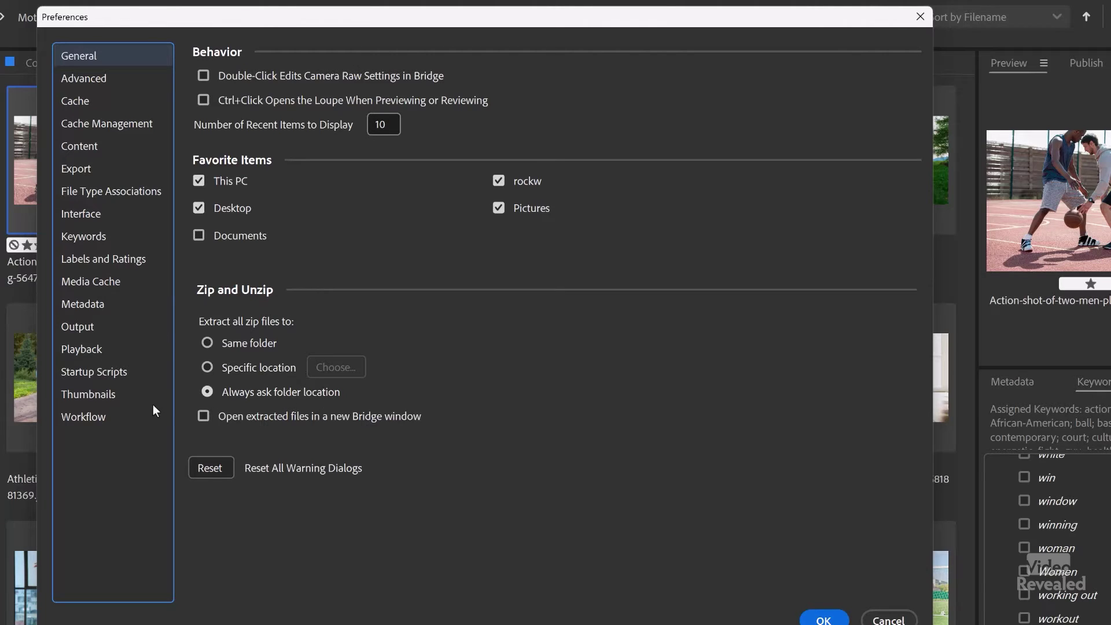
{"action": "left_click", "coordinate": [86, 79]}
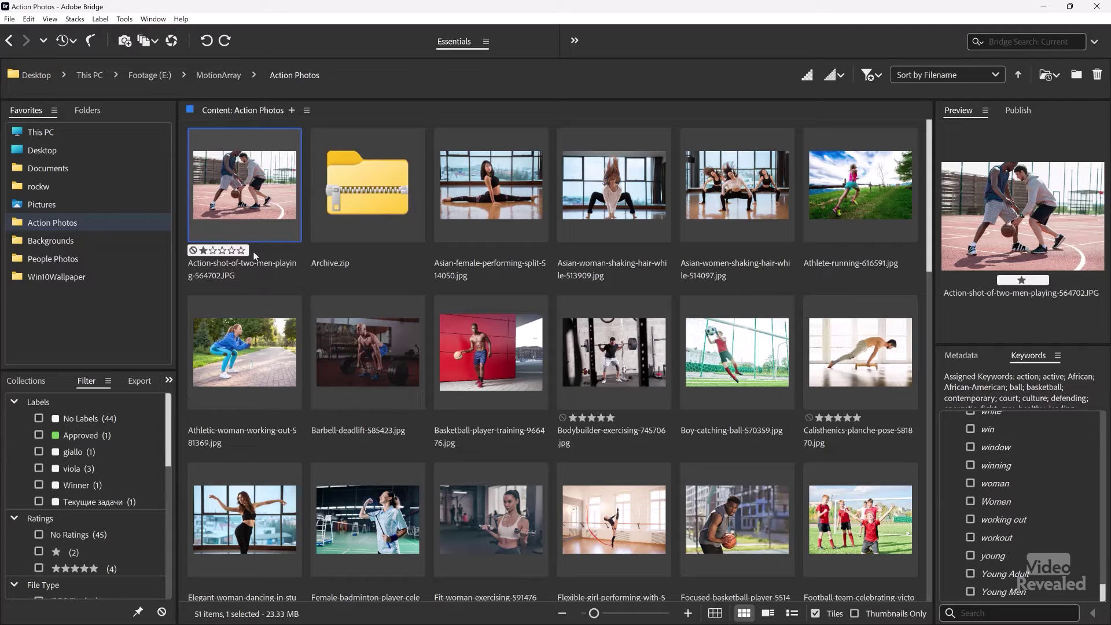
Select Basketball-player-training-966476.jpg and show it in full screen preview.
{"action": "left_click", "coordinate": [475, 338]}
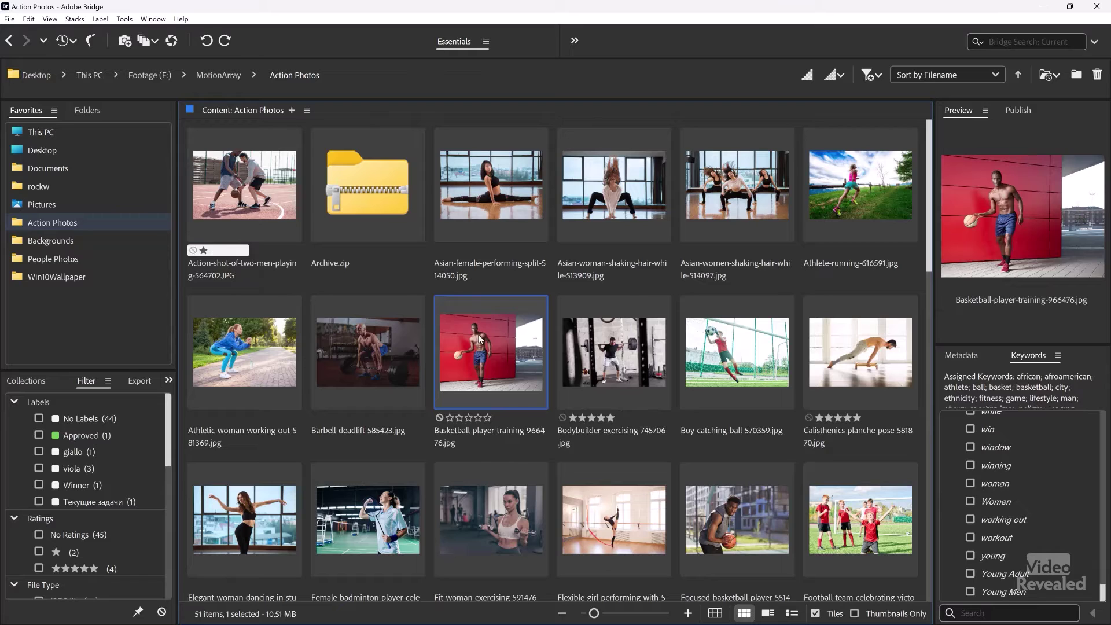
{"action": "key", "text": "space"}
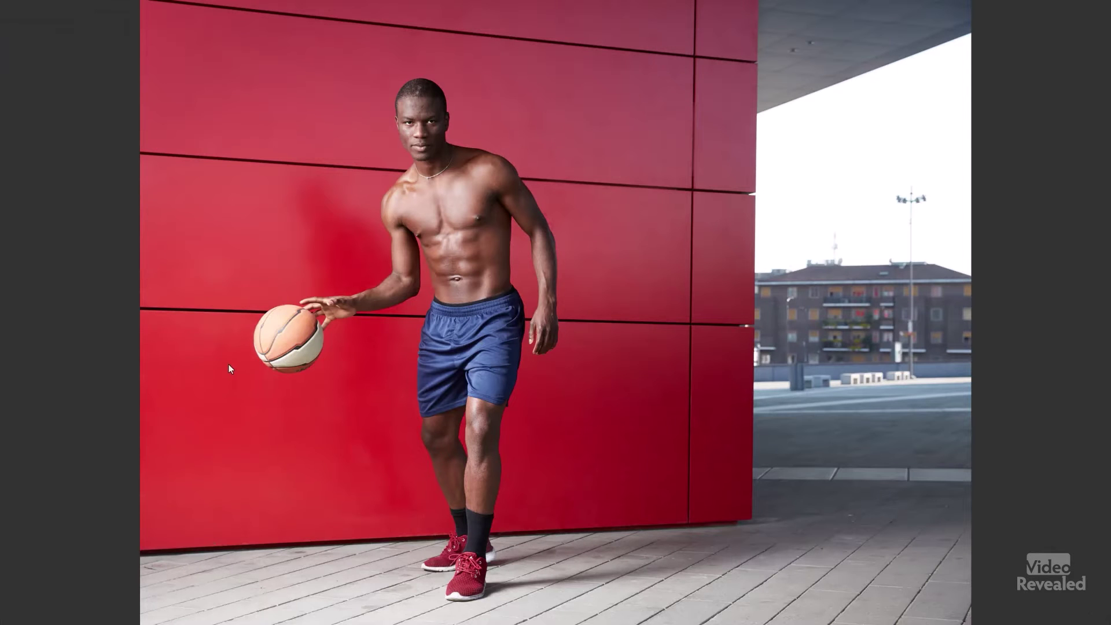